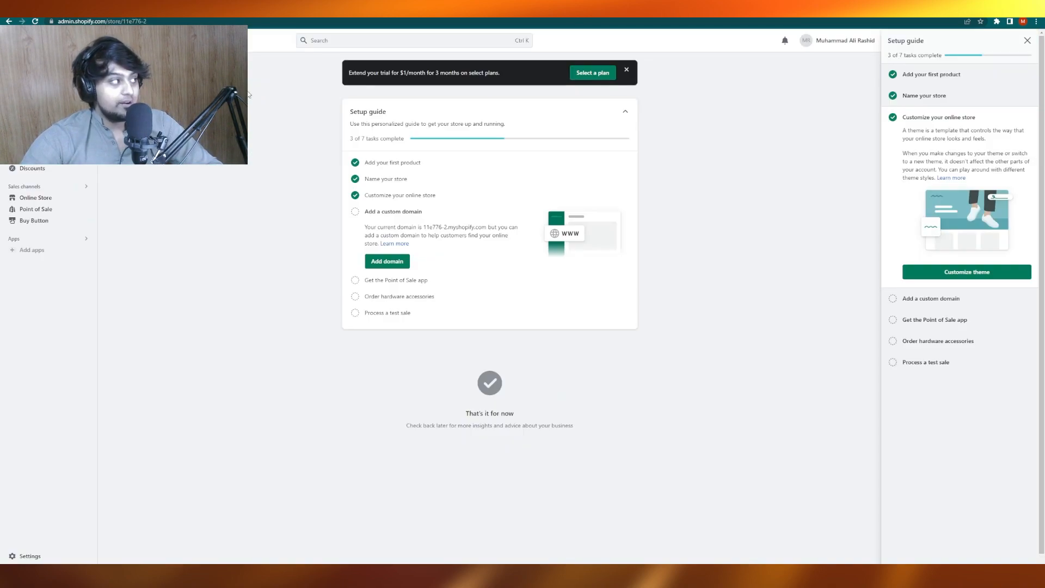
- Close the setup guide and open the Online Store's Themes page
click(1027, 41)
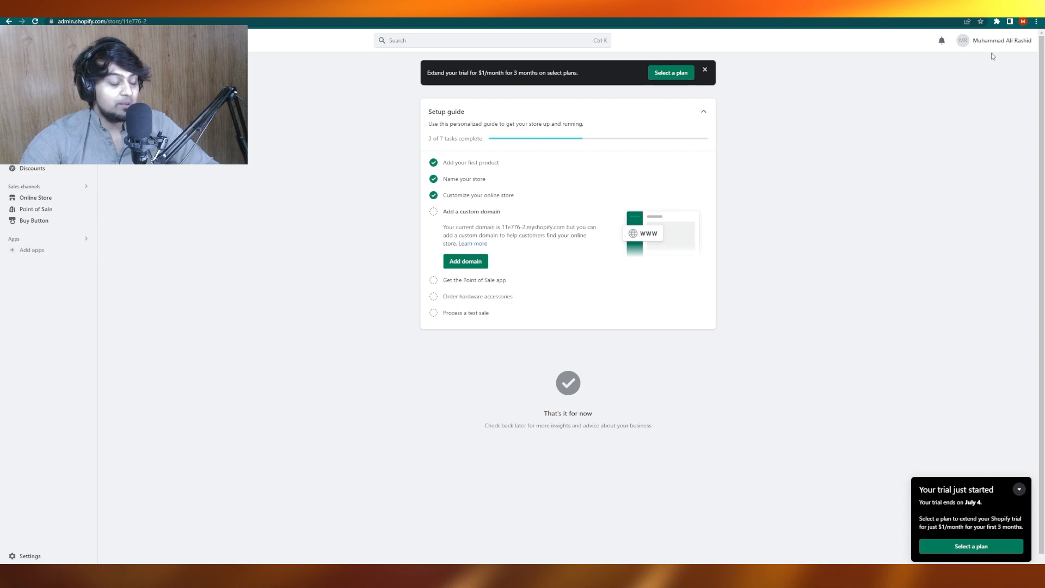
click(43, 202)
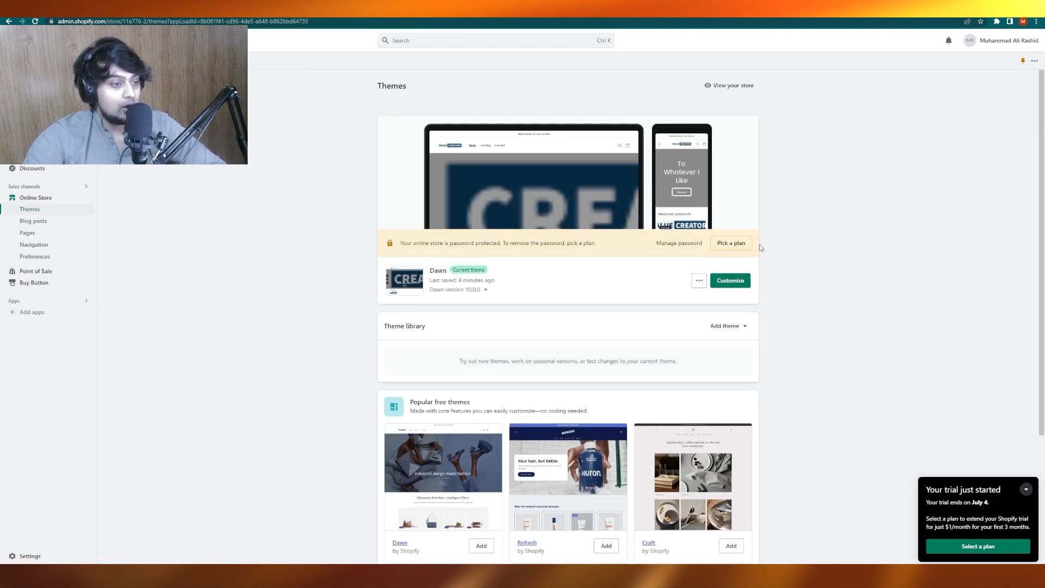
click(737, 281)
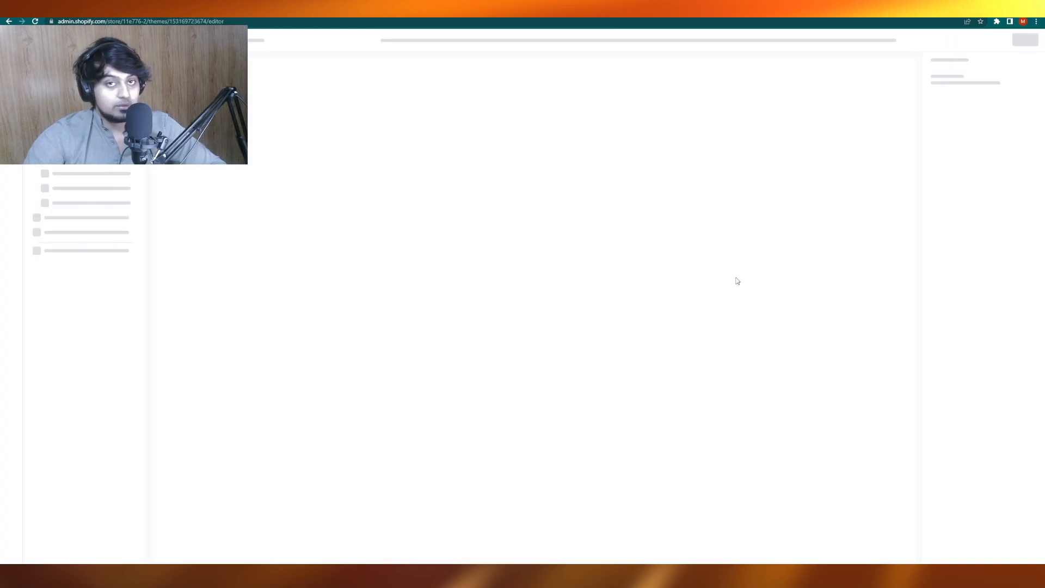
click(2, 22)
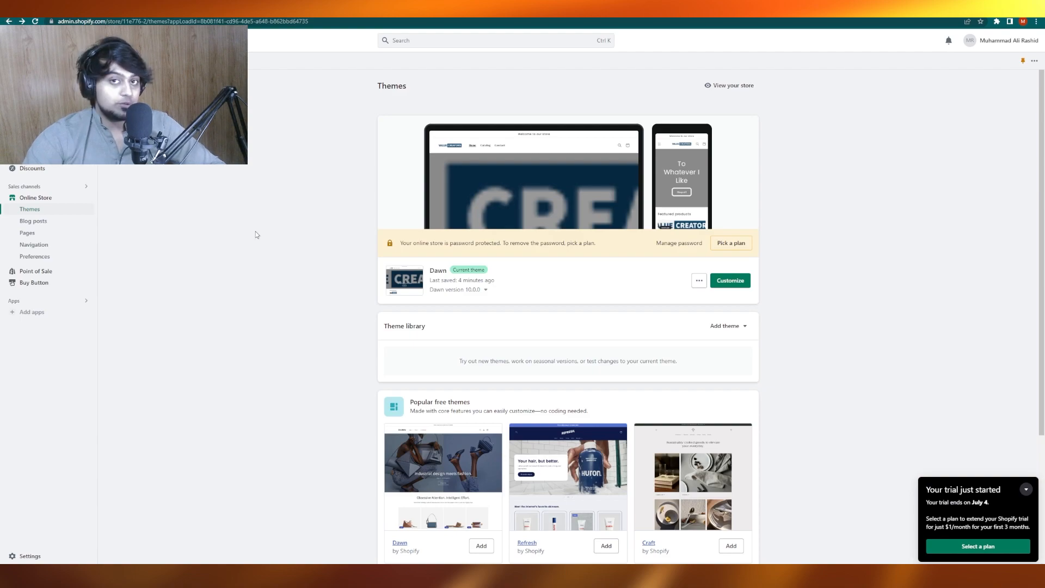
scroll(257, 234, down, 3)
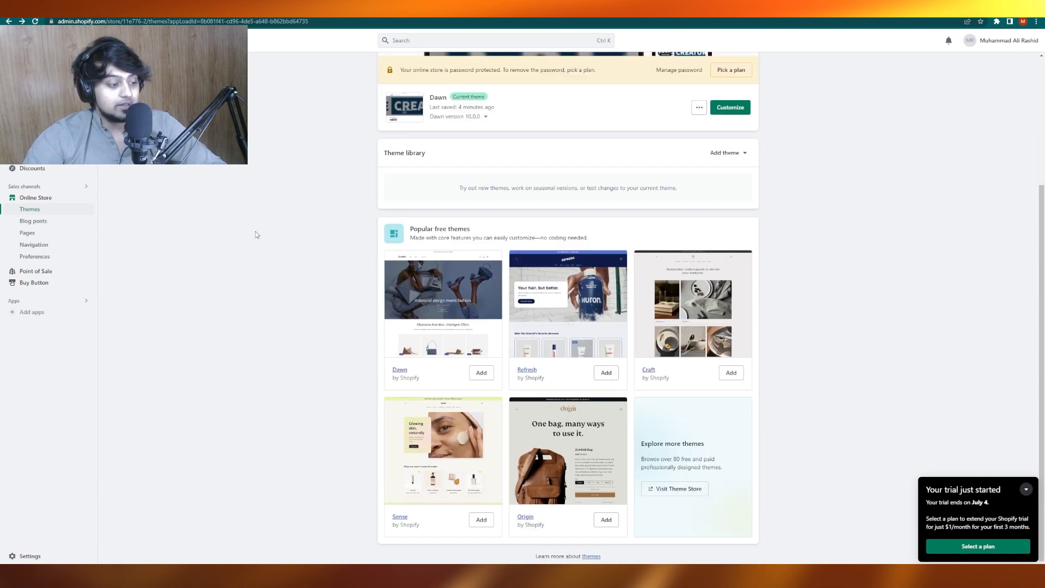
click(592, 556)
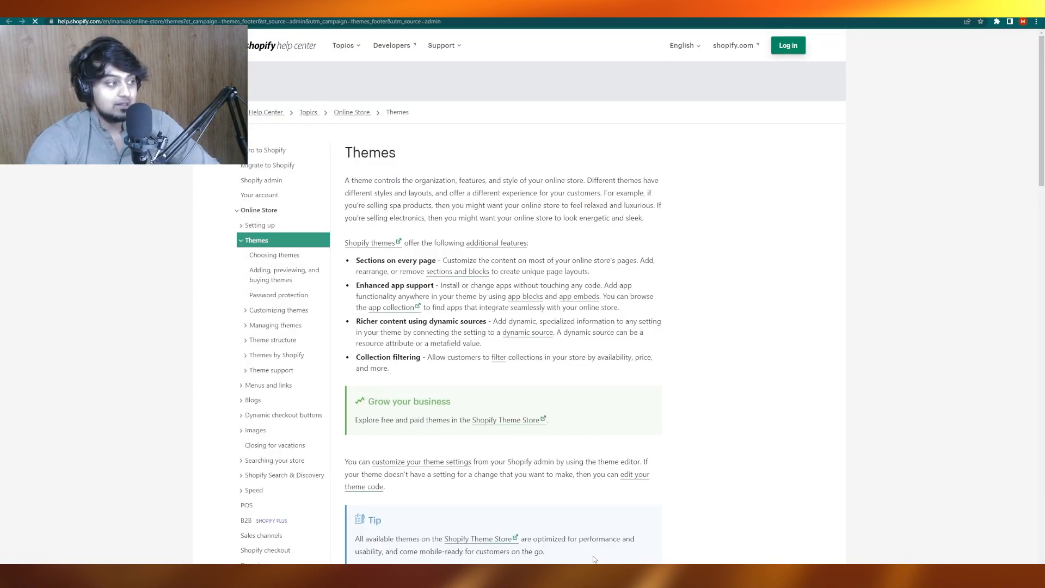
key(alt+Left)
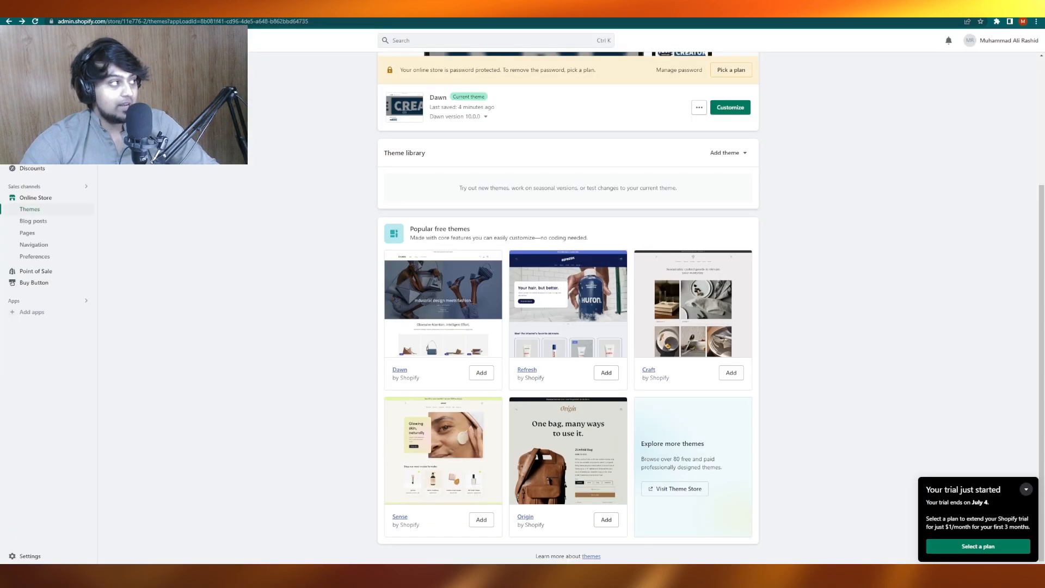
- Open the Shopify Theme Store and look over its theme list and filter categories
click(666, 490)
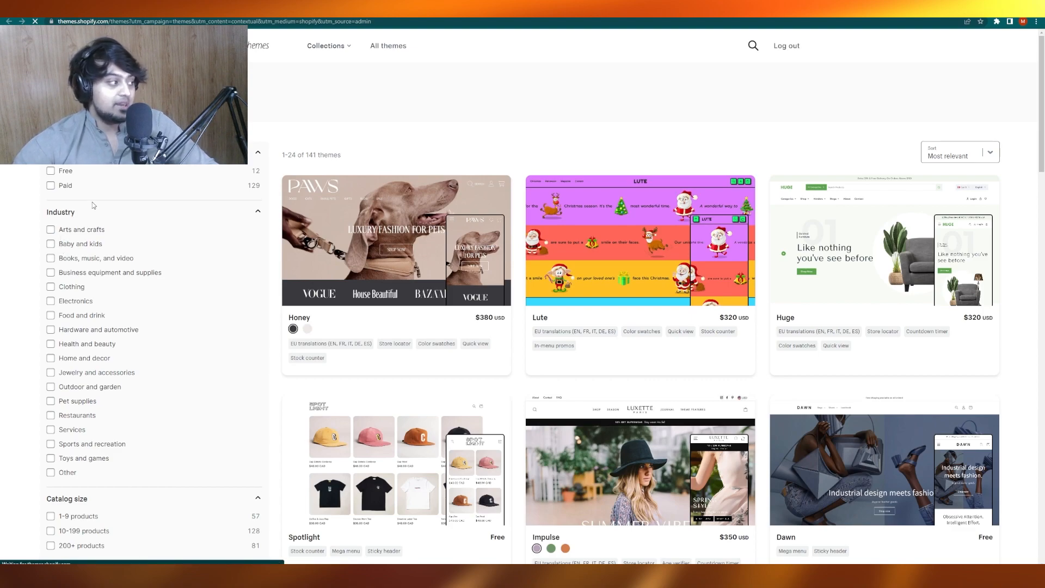
scroll(113, 214, down, 2)
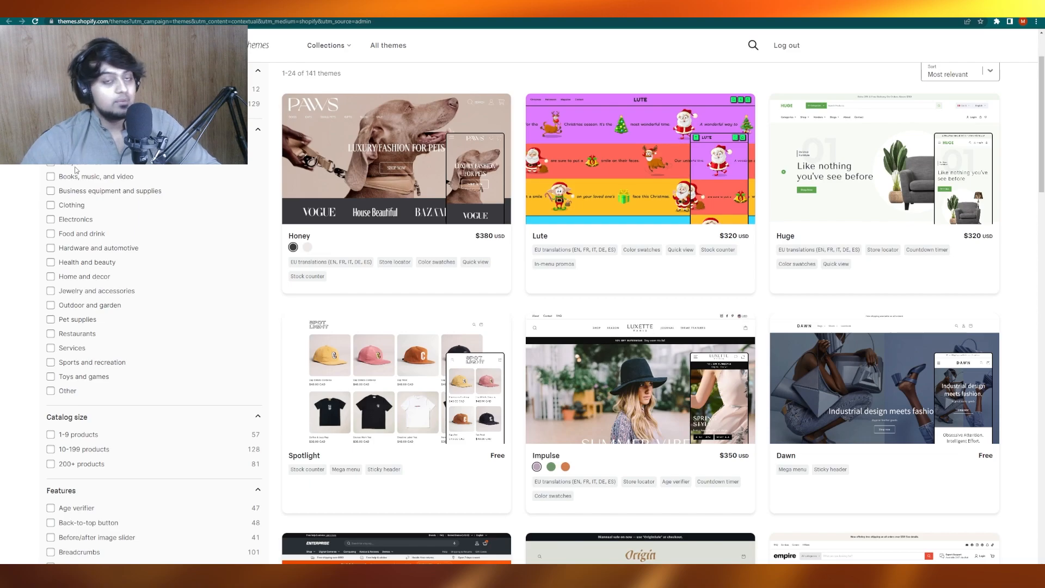
scroll(75, 171, down, 3)
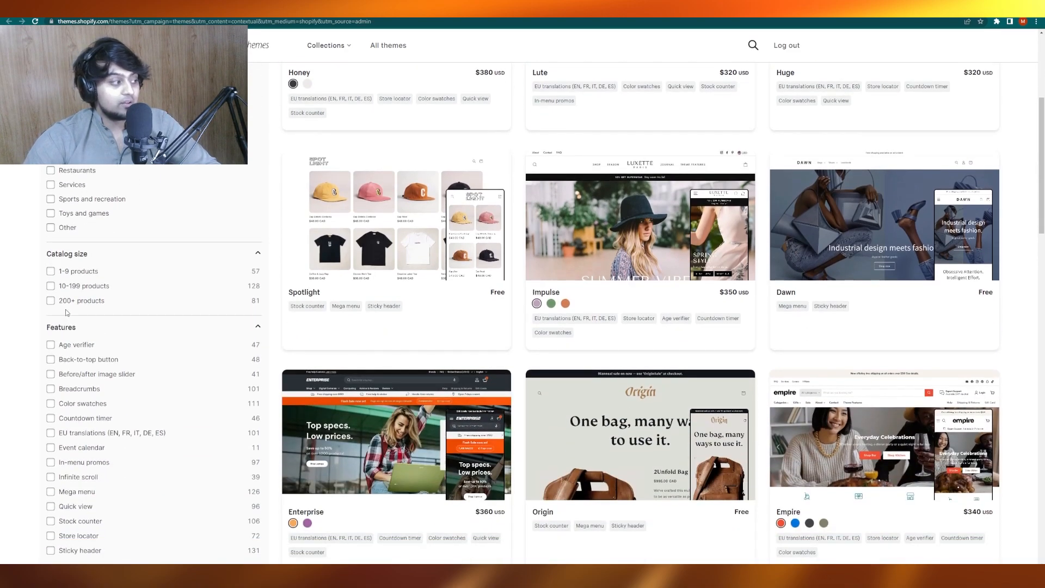
scroll(67, 312, down, 1)
scroll(292, 360, up, 6)
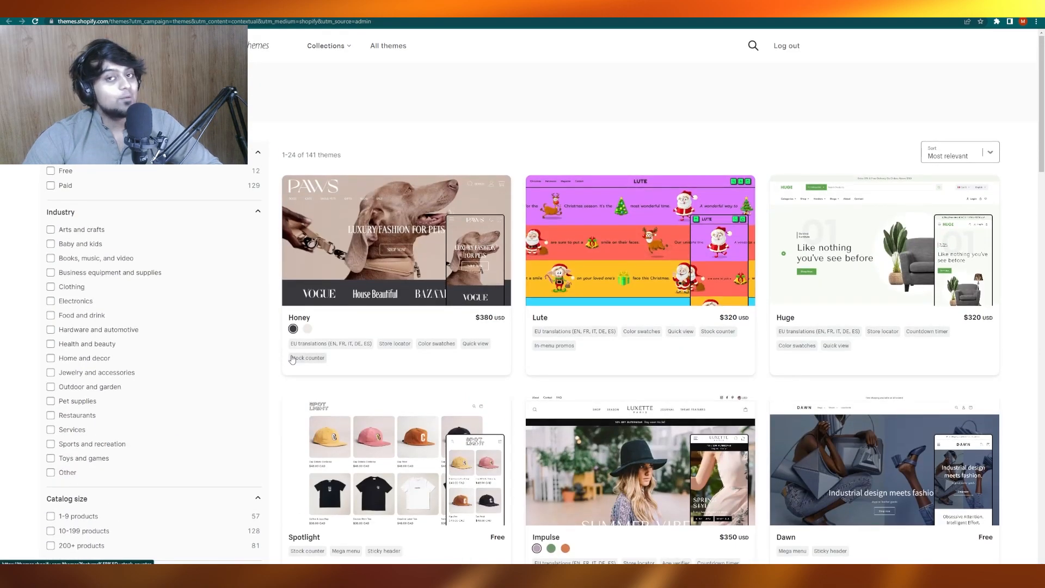
- Filter the theme list by price to show only free themes
click(52, 187)
click(53, 191)
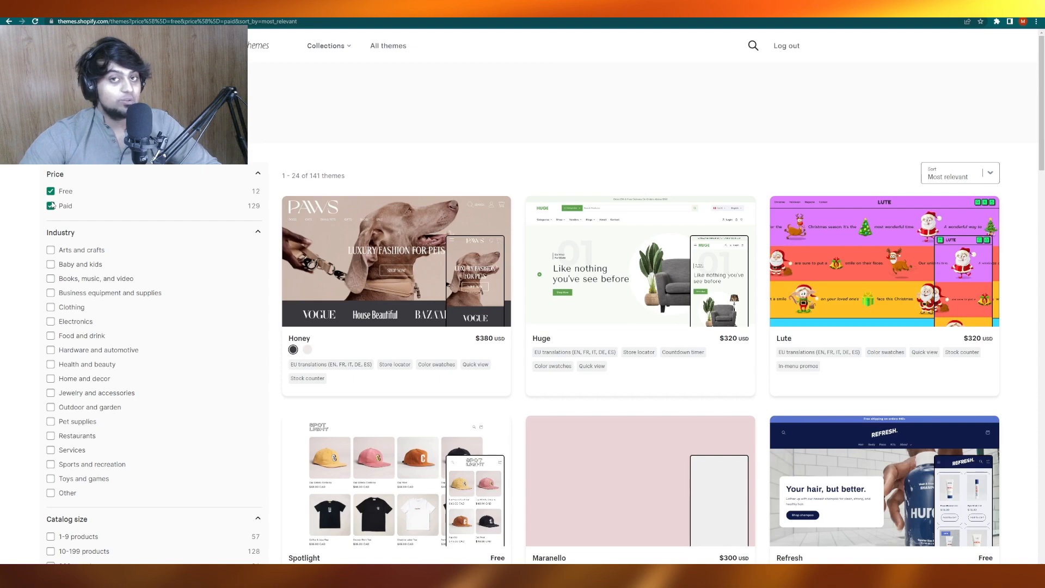
click(52, 205)
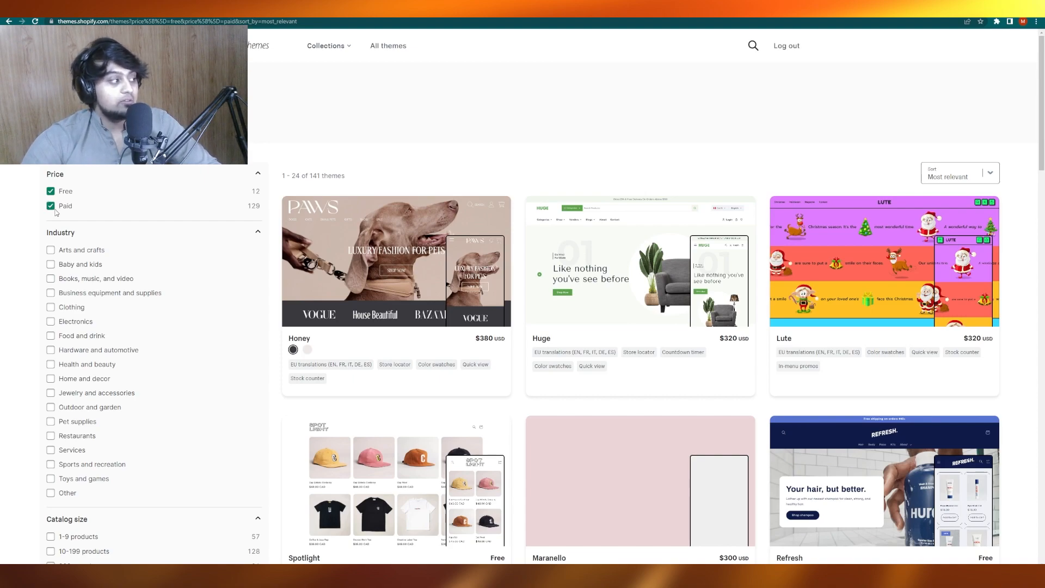
- Browse the free themes and open the Publisher theme's detail page
scroll(845, 304, down, 3)
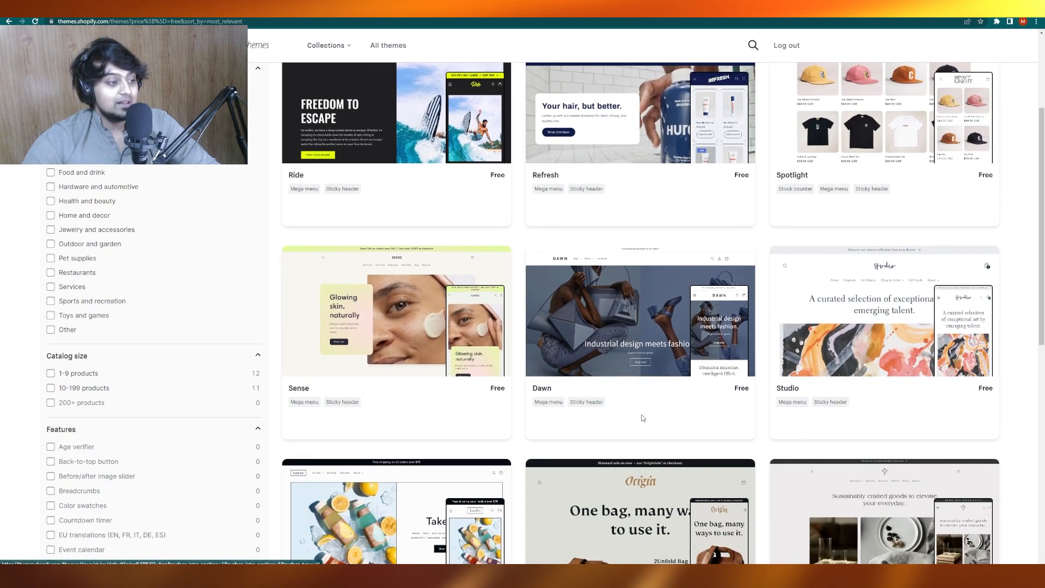
scroll(603, 370, up, 2)
scroll(601, 362, down, 3)
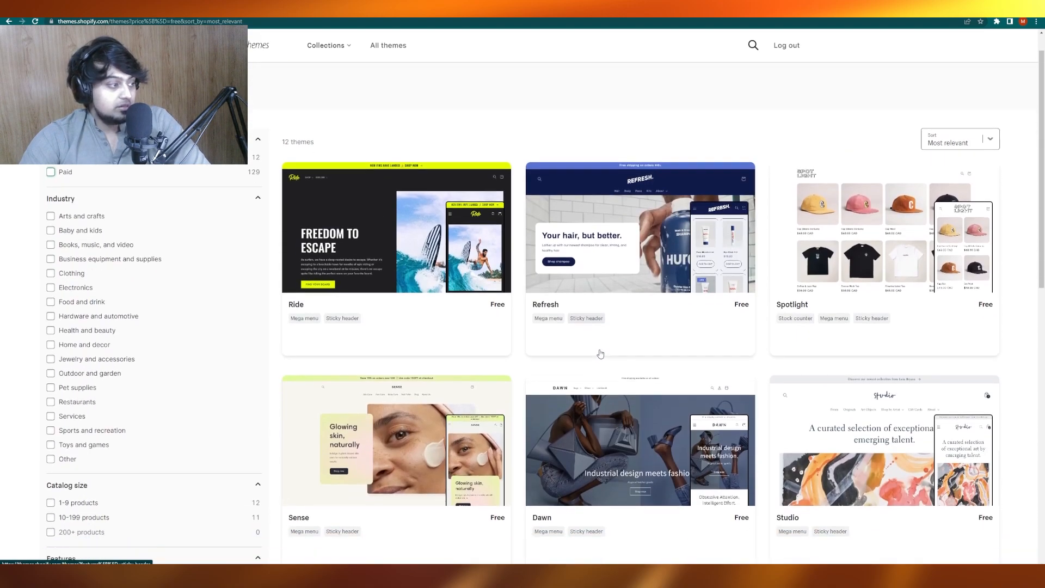
scroll(601, 354, down, 5)
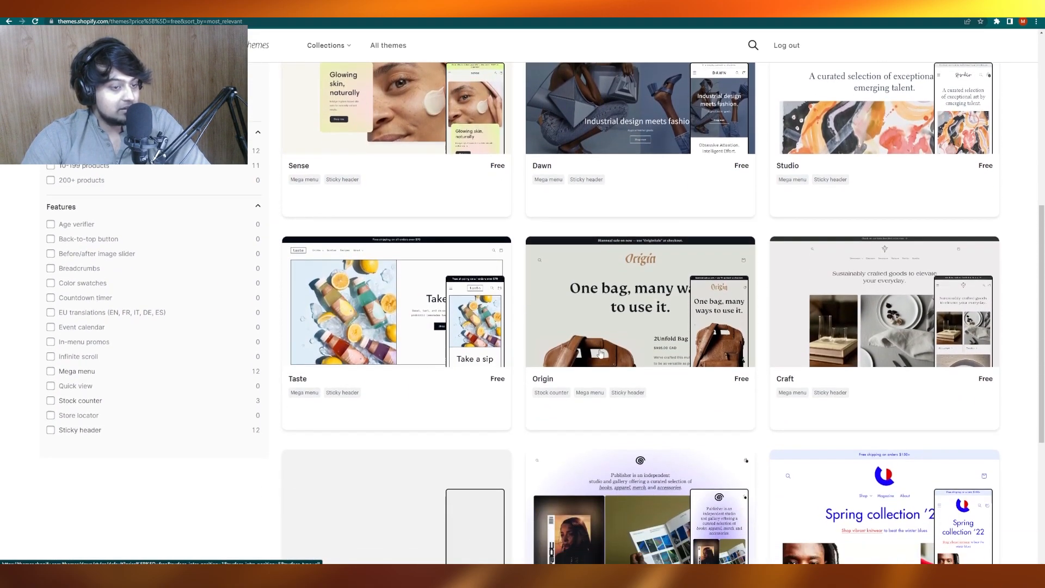
scroll(600, 351, down, 2)
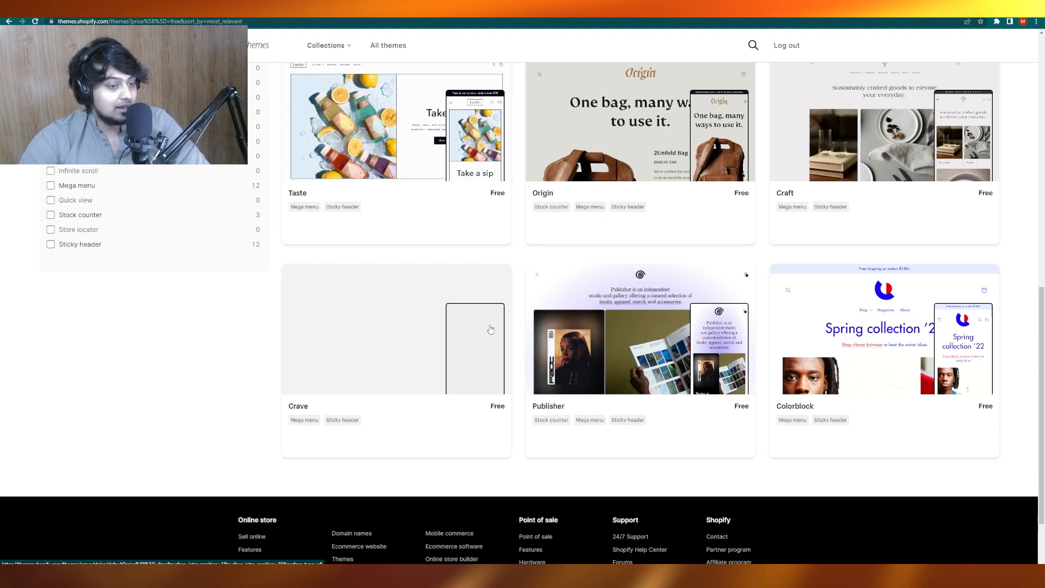
scroll(871, 372, up, 3)
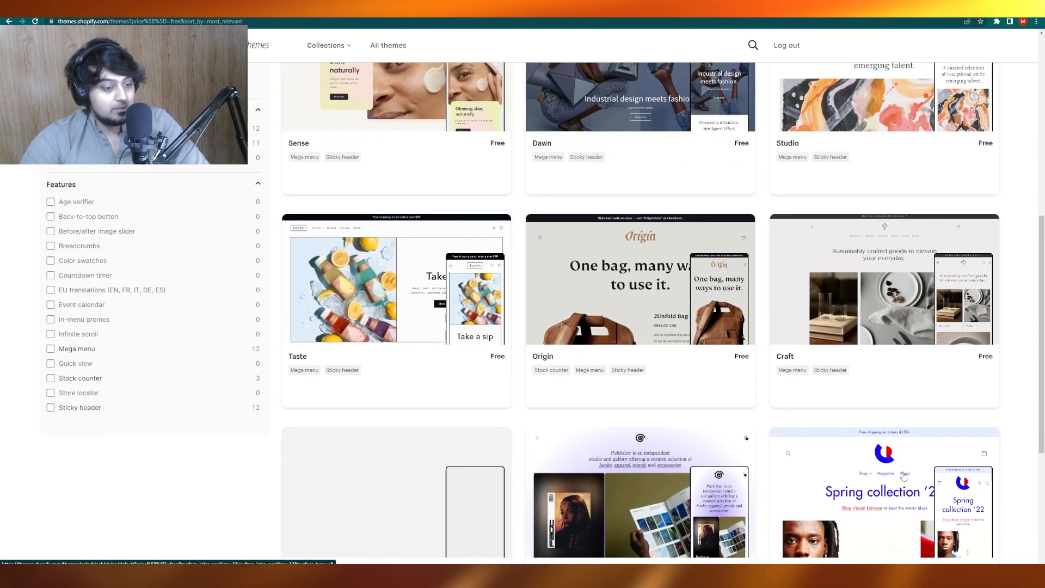
scroll(904, 477, up, 6)
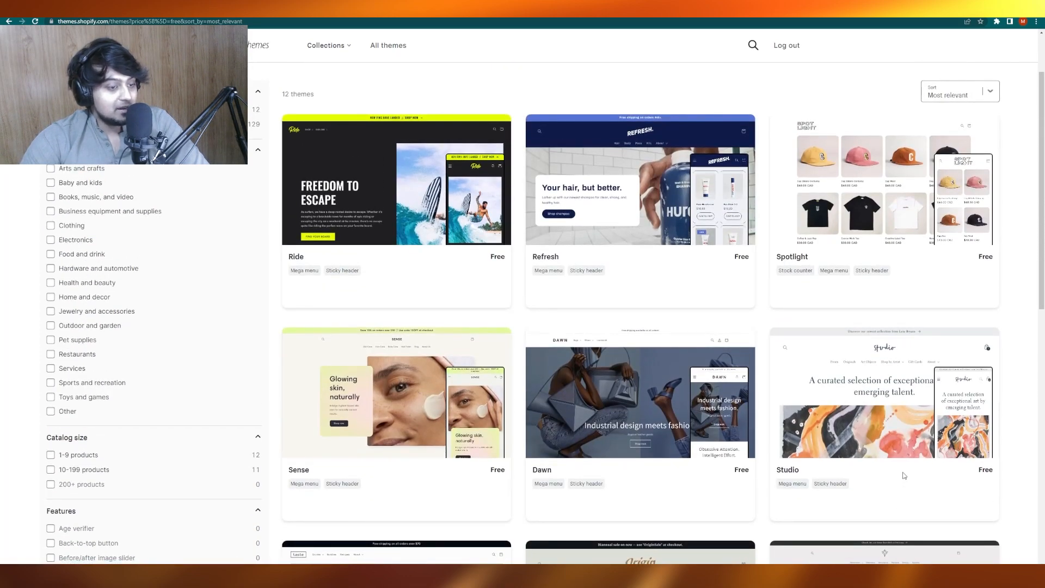
scroll(904, 475, up, 2)
scroll(904, 475, down, 12)
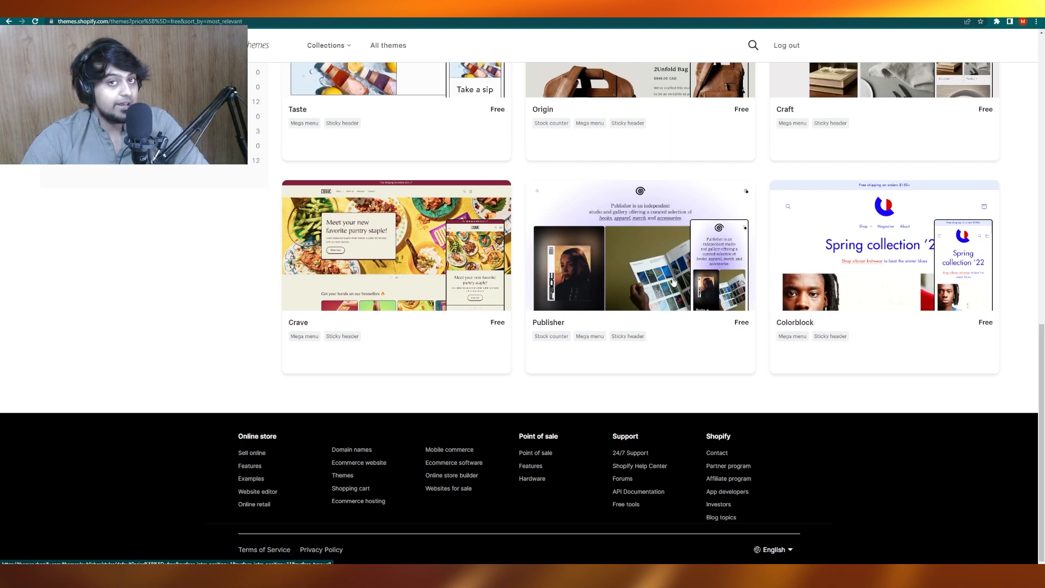
click(673, 281)
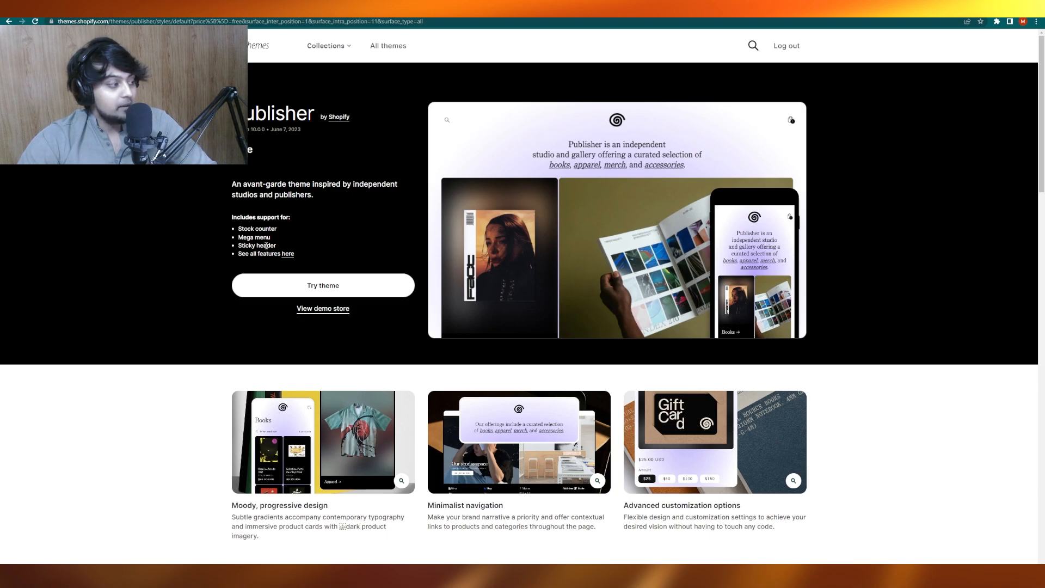
- Examine the Publisher theme's full feature list and its reviews
click(288, 256)
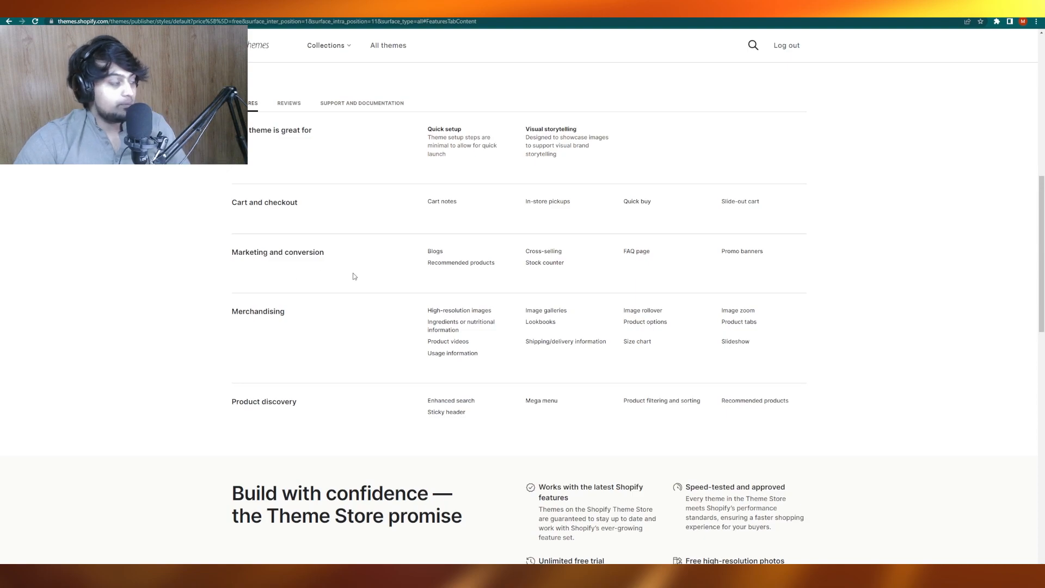
scroll(354, 277, up, 2)
scroll(357, 276, up, 6)
scroll(326, 354, down, 3)
click(289, 430)
scroll(295, 428, down, 3)
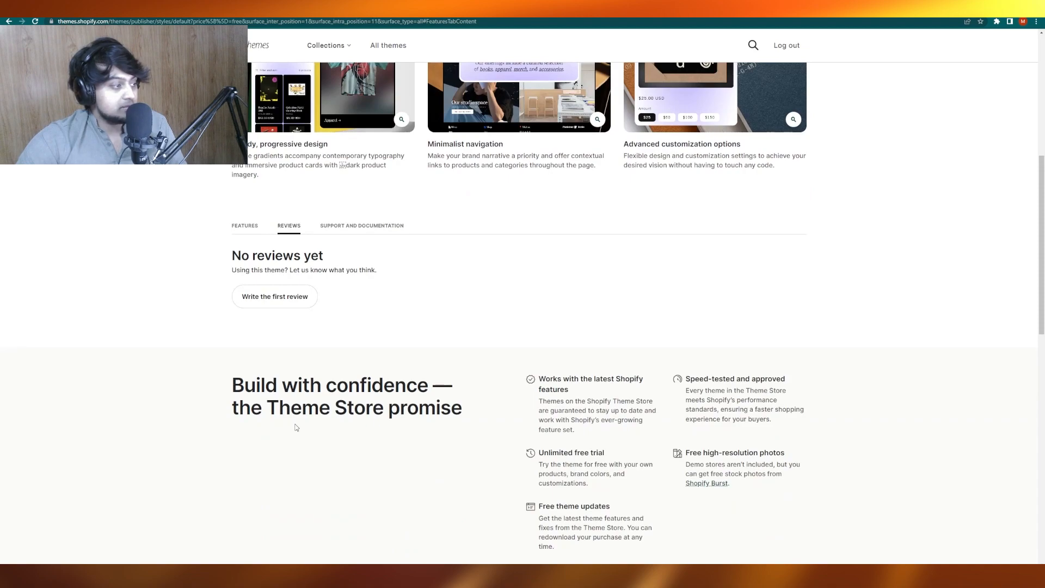
scroll(295, 429, up, 6)
scroll(296, 427, down, 1)
scroll(295, 427, up, 1)
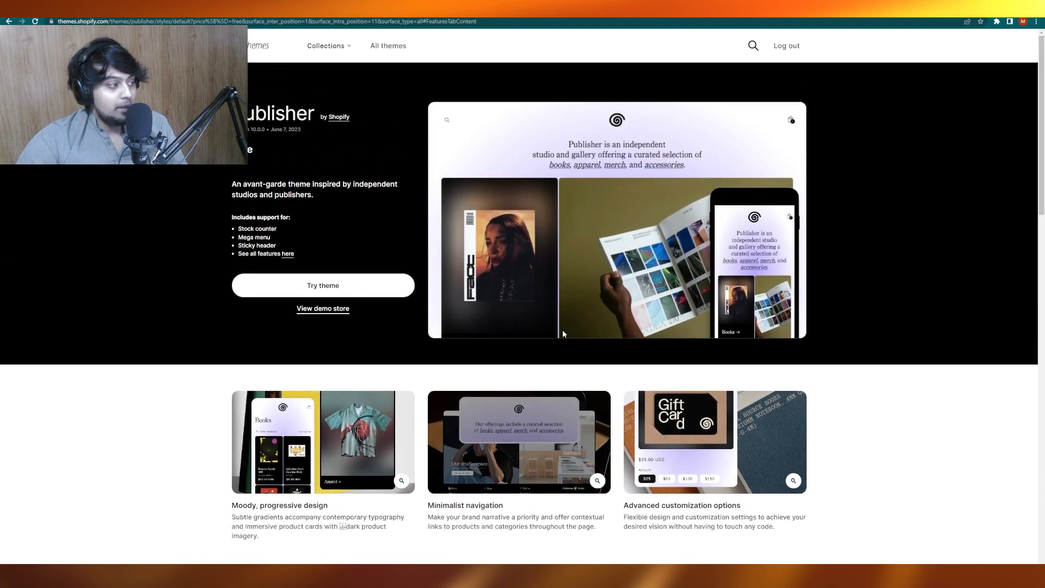
- Add the Publisher theme to the store's theme library and open it in the theme editor
click(337, 287)
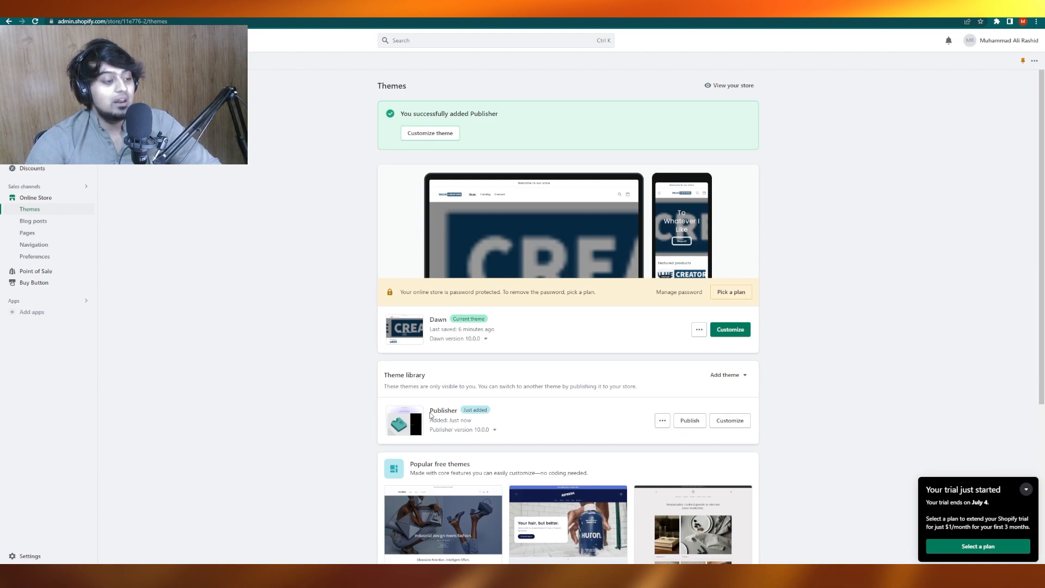
click(724, 420)
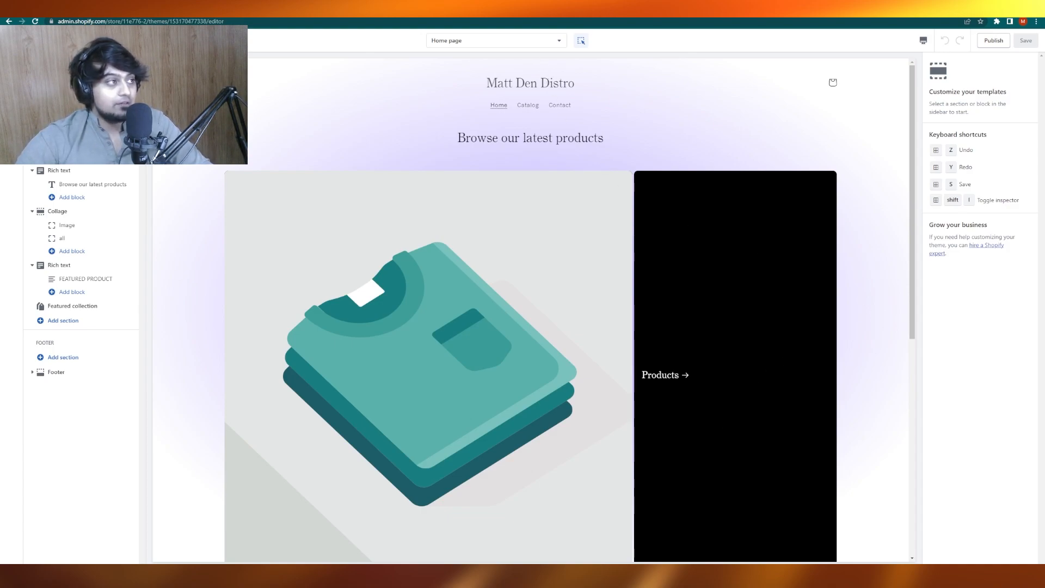
- In a new browser tab, search the web for "freelogomaker" and open the LogoMaker.com result
key(ctrl+t)
text(freelogomer)
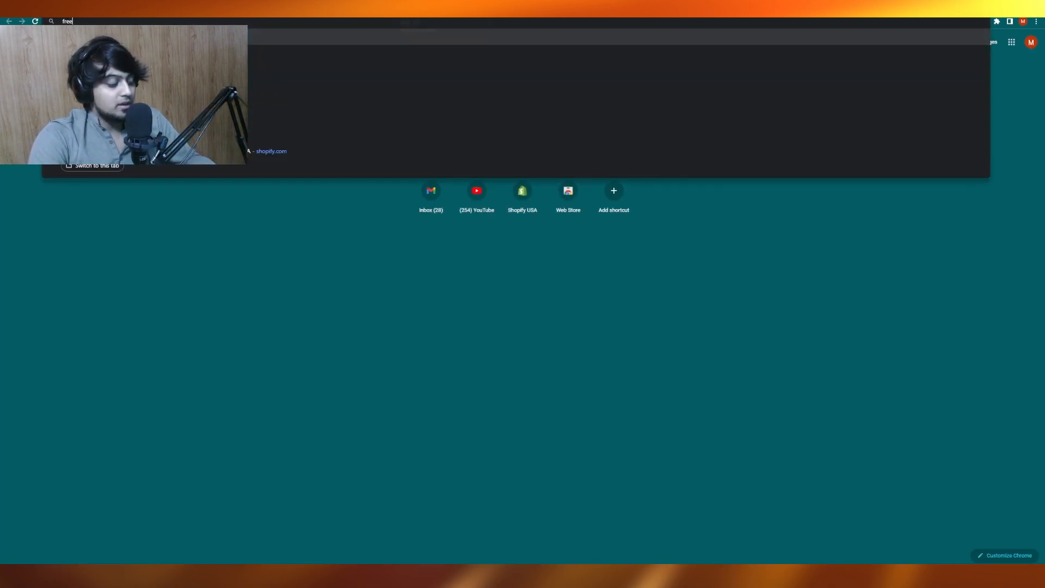
key(BackSpace)
key(BackSpace)
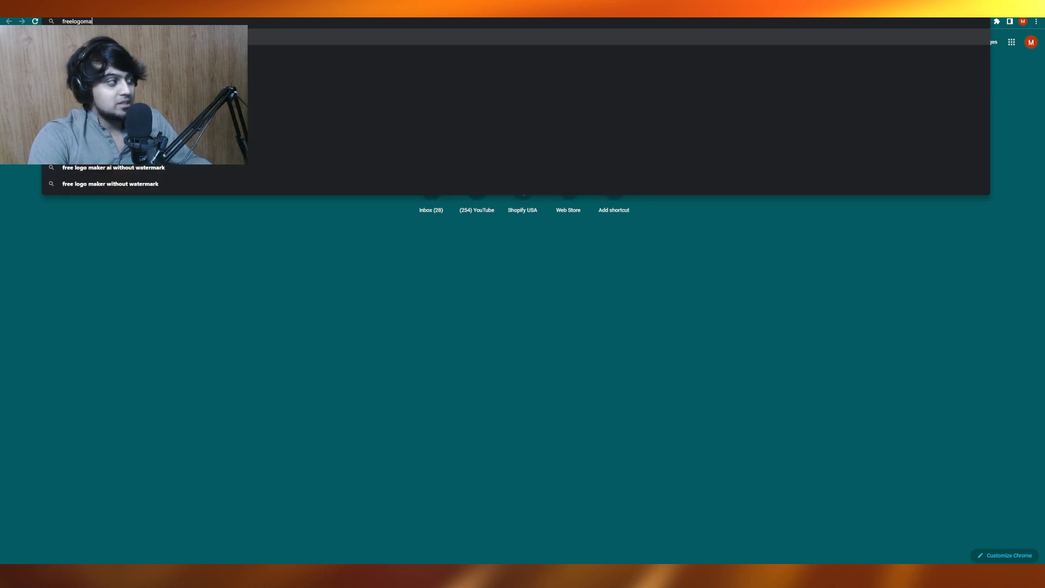
key(Return)
scroll(194, 228, down, 5)
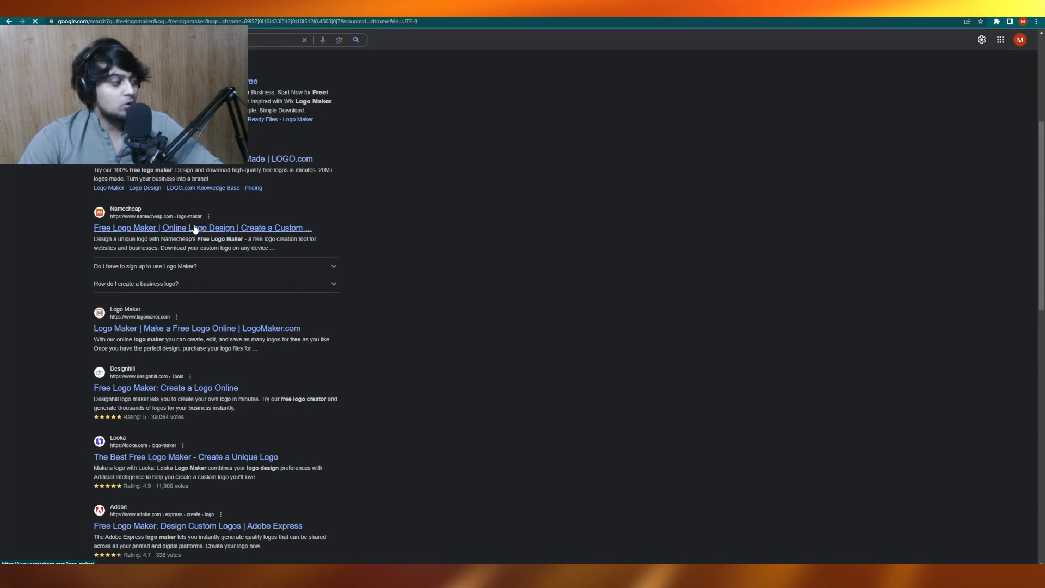
scroll(193, 227, down, 2)
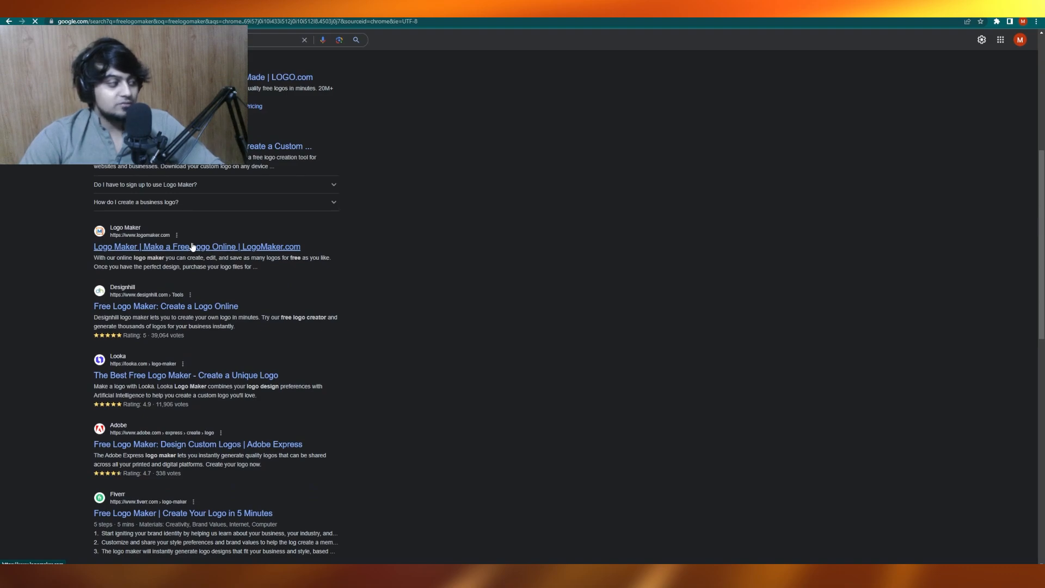
- Start a logo for "Matt Den Distro" with a slogan beginning "We Buy and We" and an industry chosen
text(Matt Den Distro)
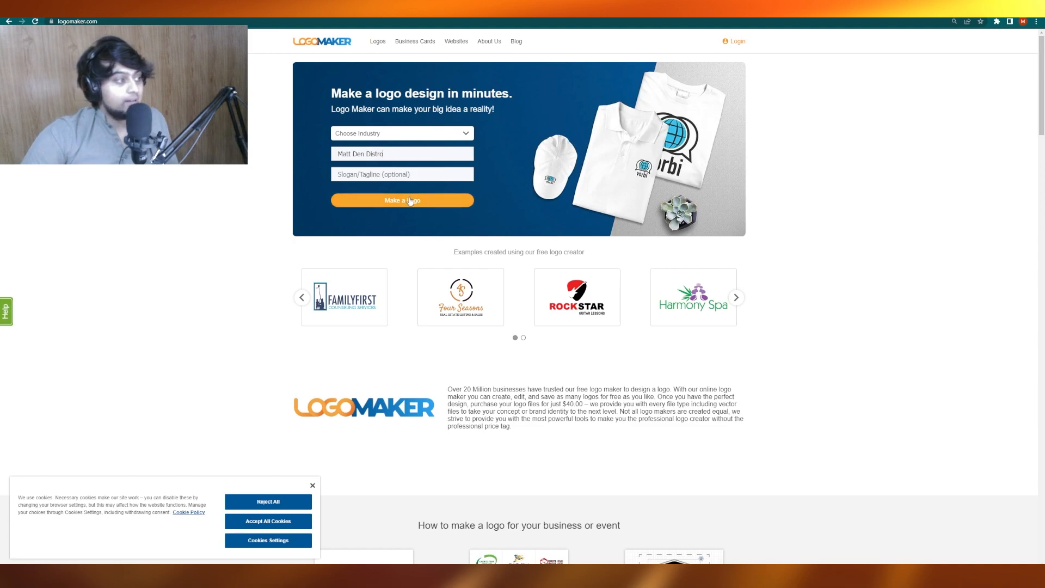
text(We Buy And We Sell)
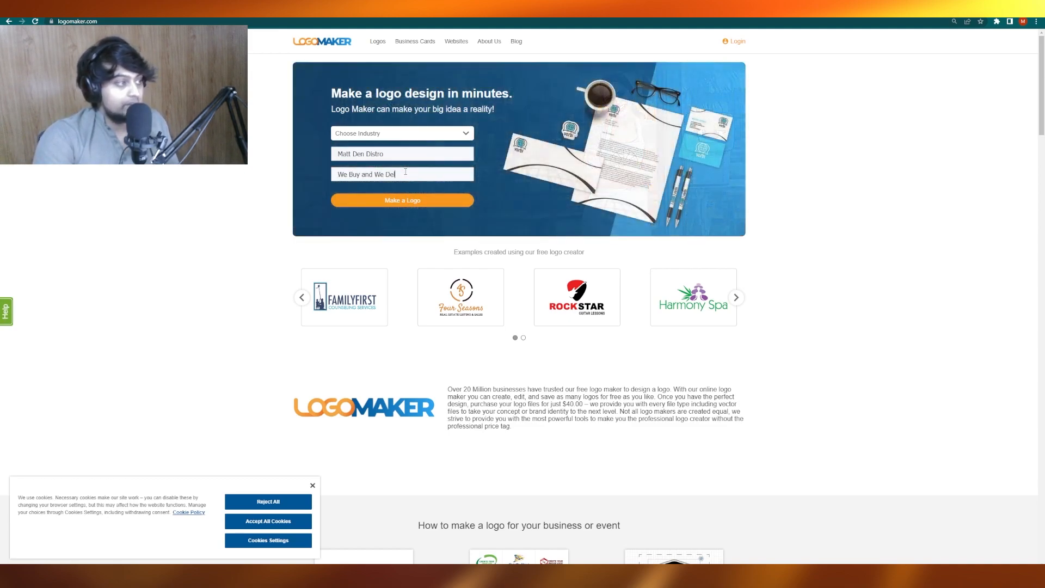
click(402, 131)
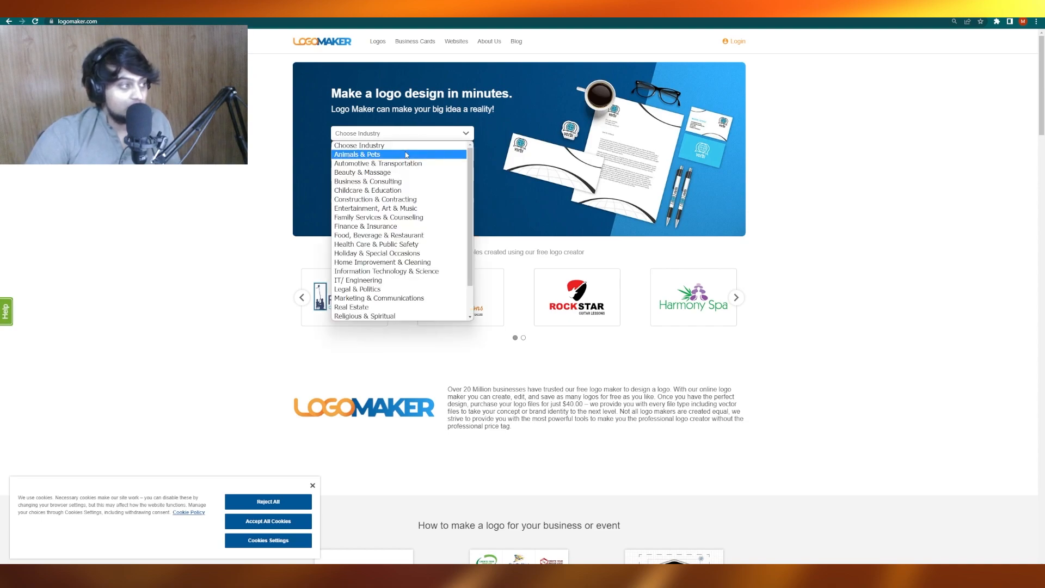
click(348, 205)
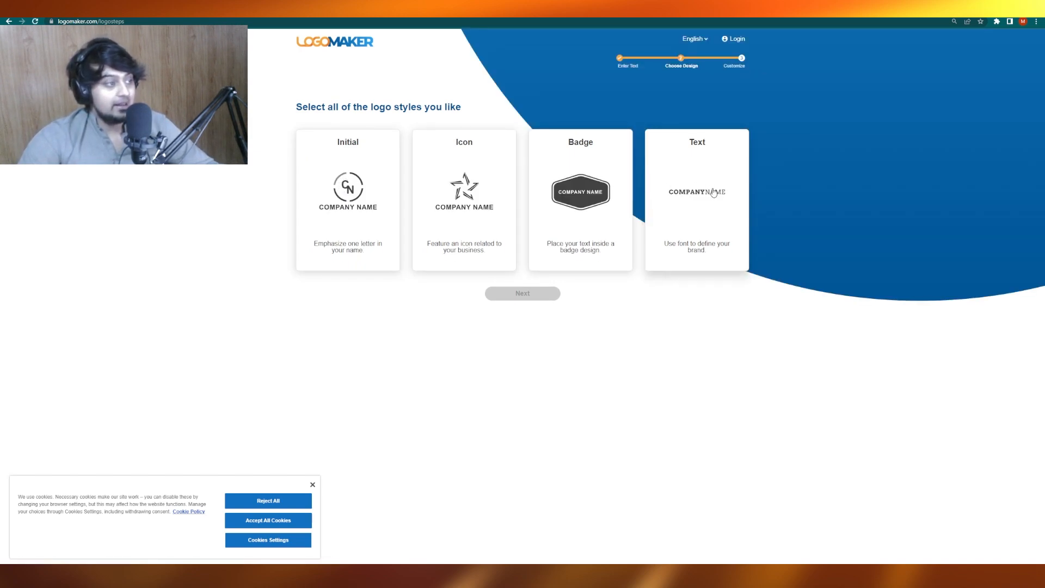
- Choose the Initial logo style and the Sans Serif font style, and proceed to the logo design selection
click(345, 175)
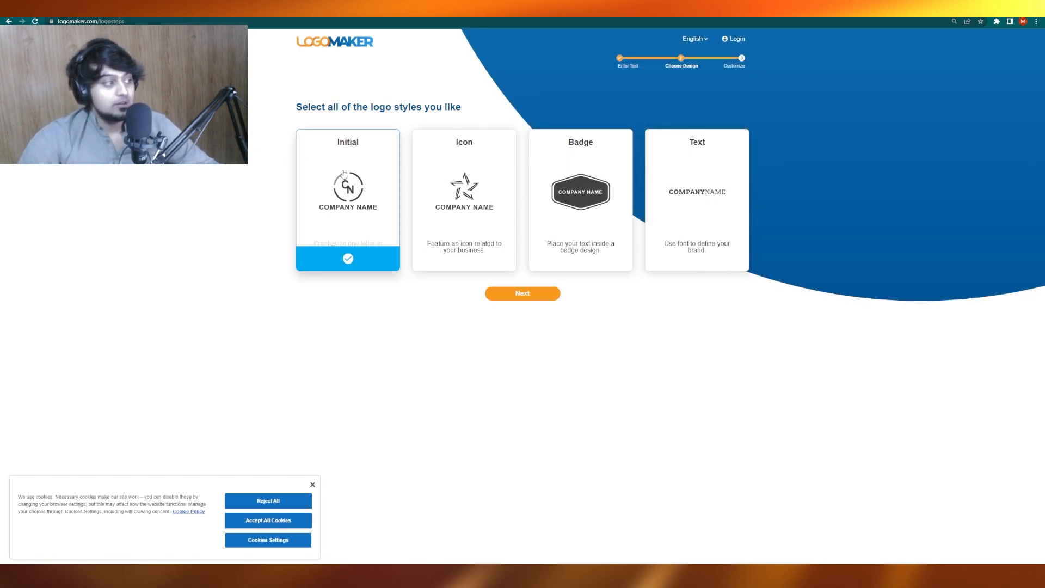
click(541, 297)
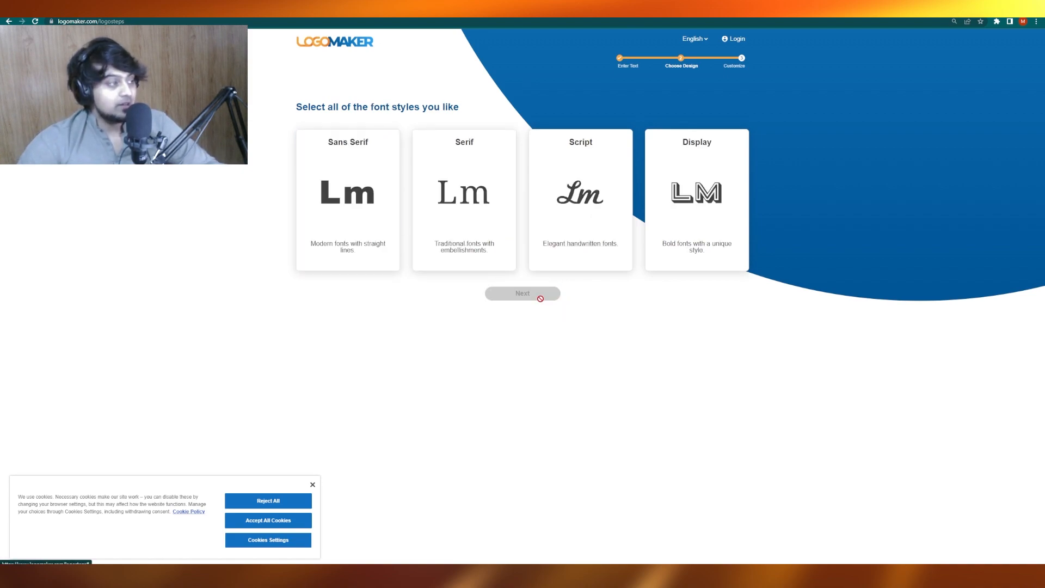
click(349, 191)
click(517, 295)
click(518, 295)
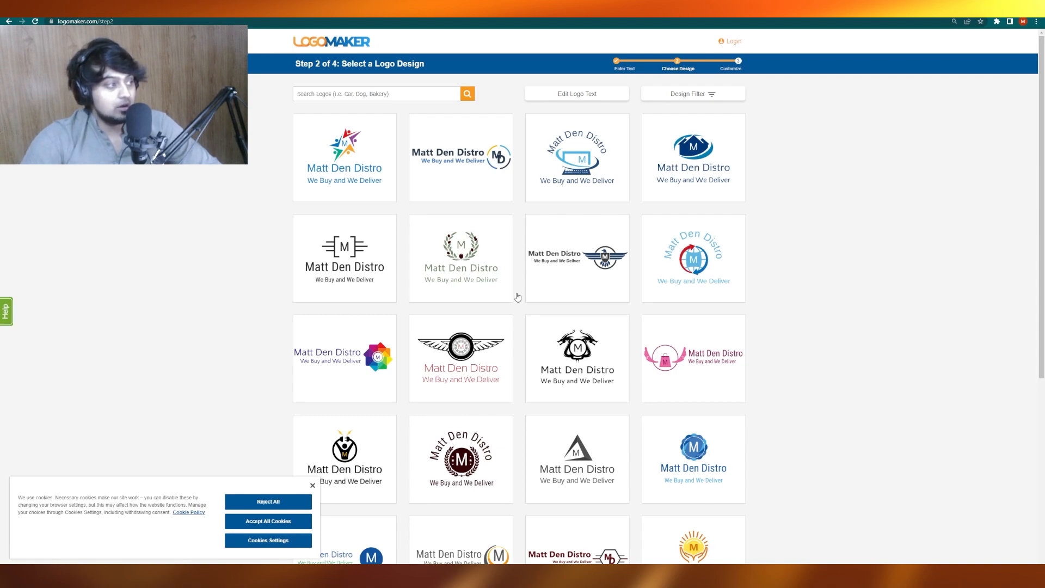
- Select the multicoloured people-star design with the letter M and try to save the logo
click(347, 152)
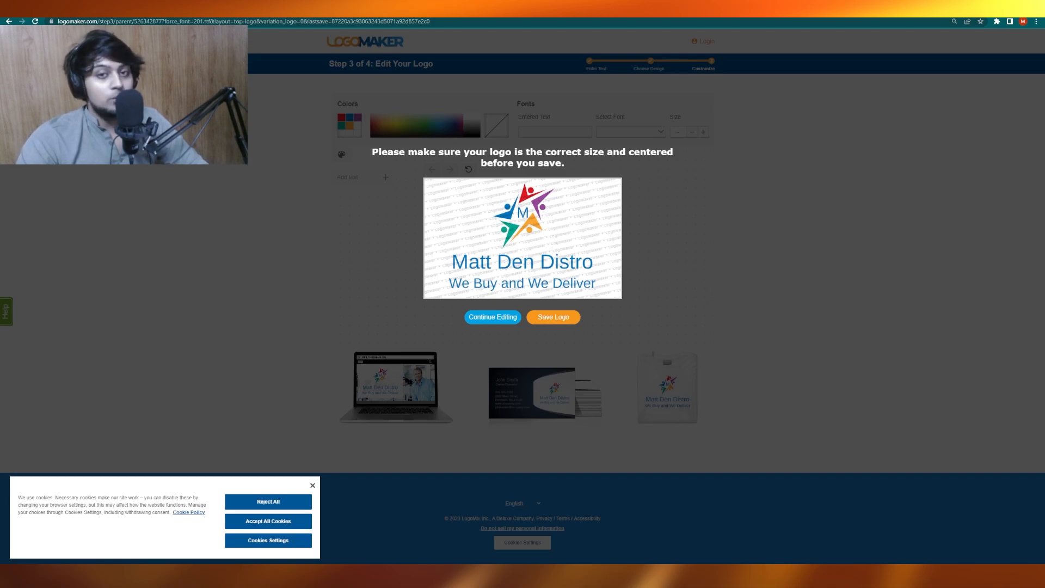
click(548, 320)
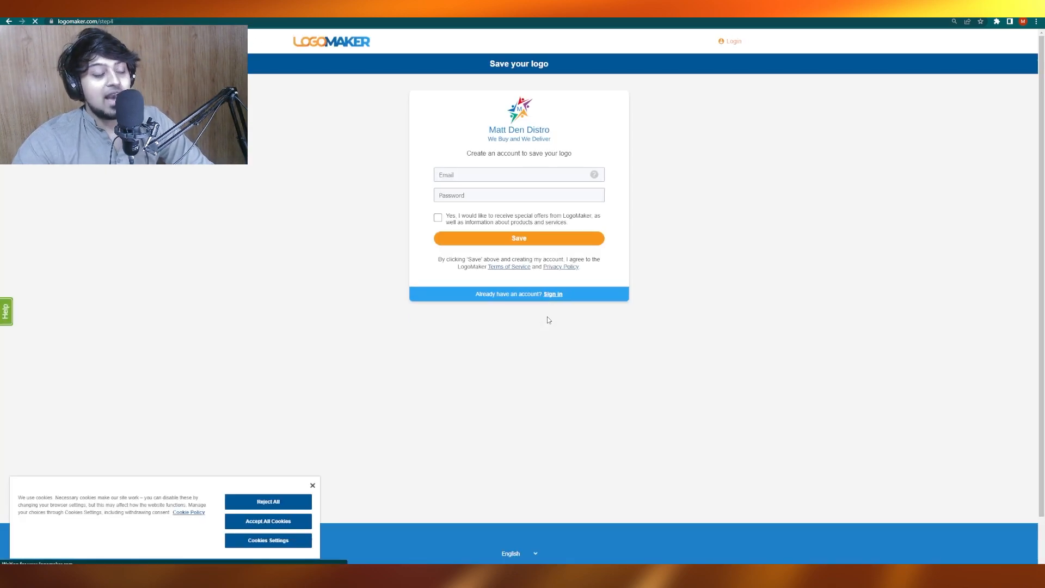
- Return to the logo editing page and capture the full logo canvas as a screenshot with the Snipping Tool
click(9, 21)
key(super)
text(sni)
key(Return)
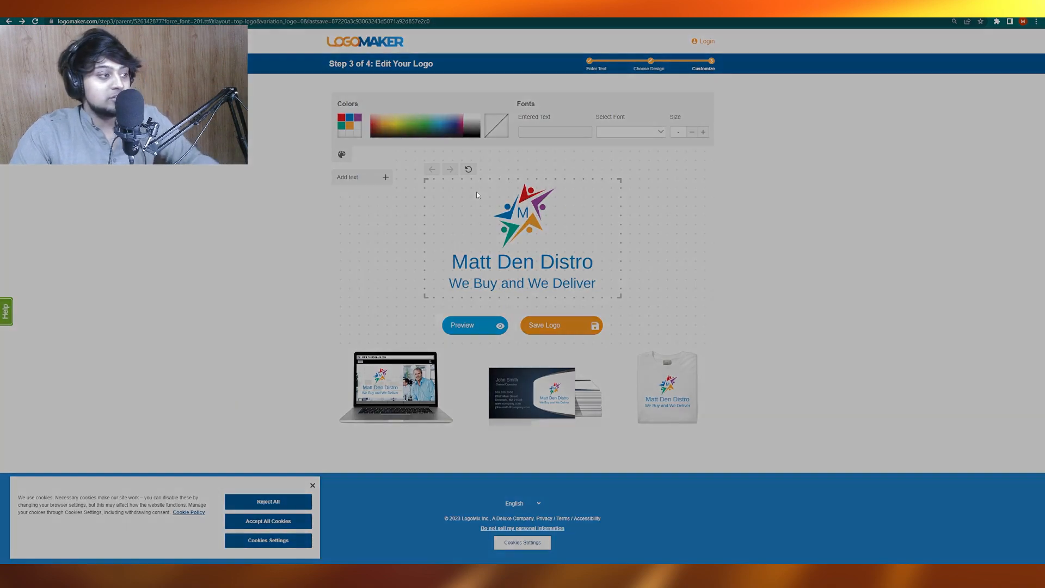
drag(426, 181, 616, 293)
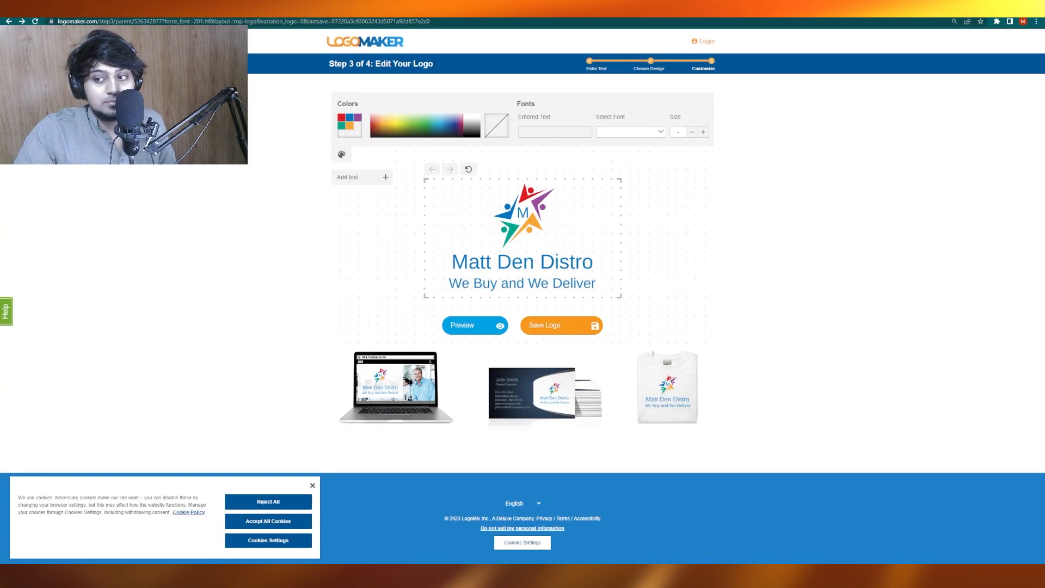
- In a new browser tab, search the web for "bgremover" to find a background removal tool
key(ctrl+t)
text(bsr)
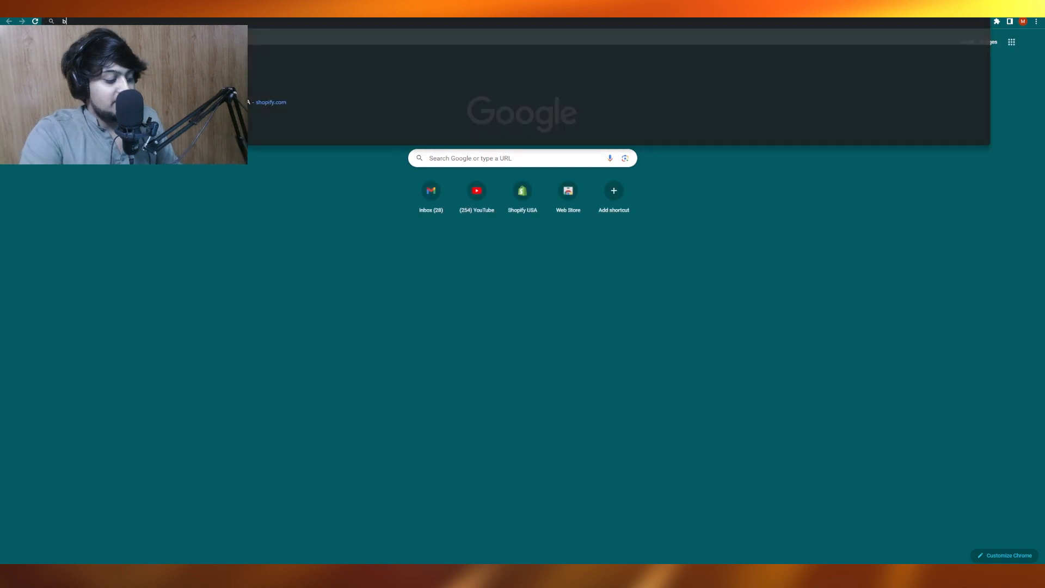
key(BackSpace)
key(BackSpace)
text(gremover)
key(Return)
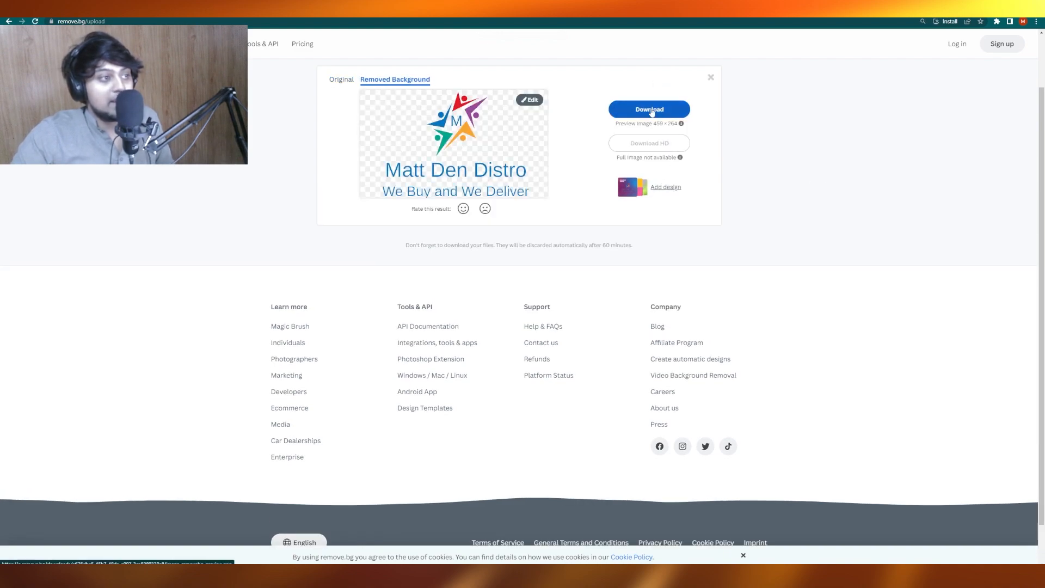
- Download the preview image of the logo with its background removed from remove.bg
click(612, 110)
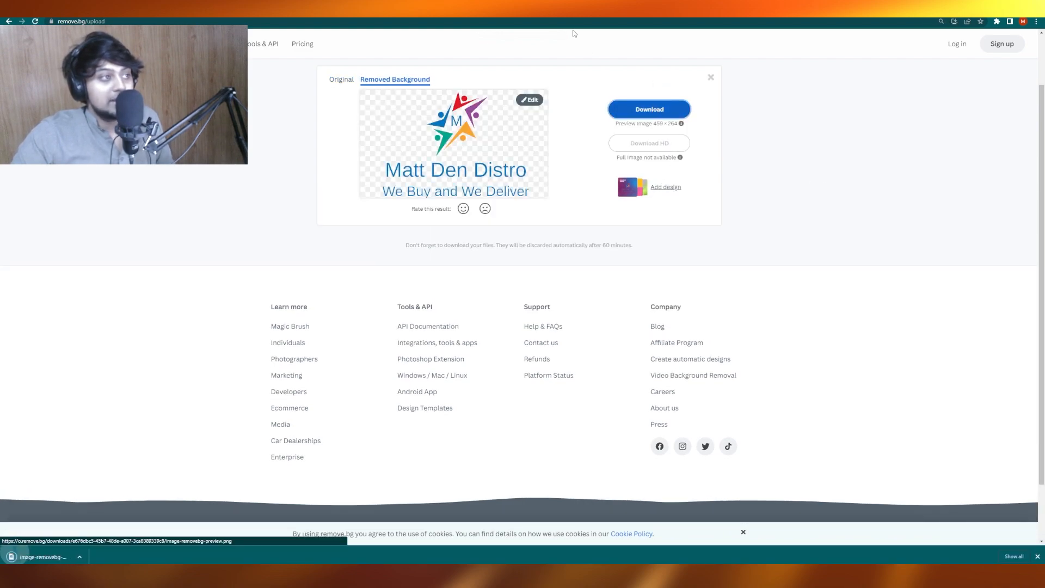
click(87, 557)
click(129, 527)
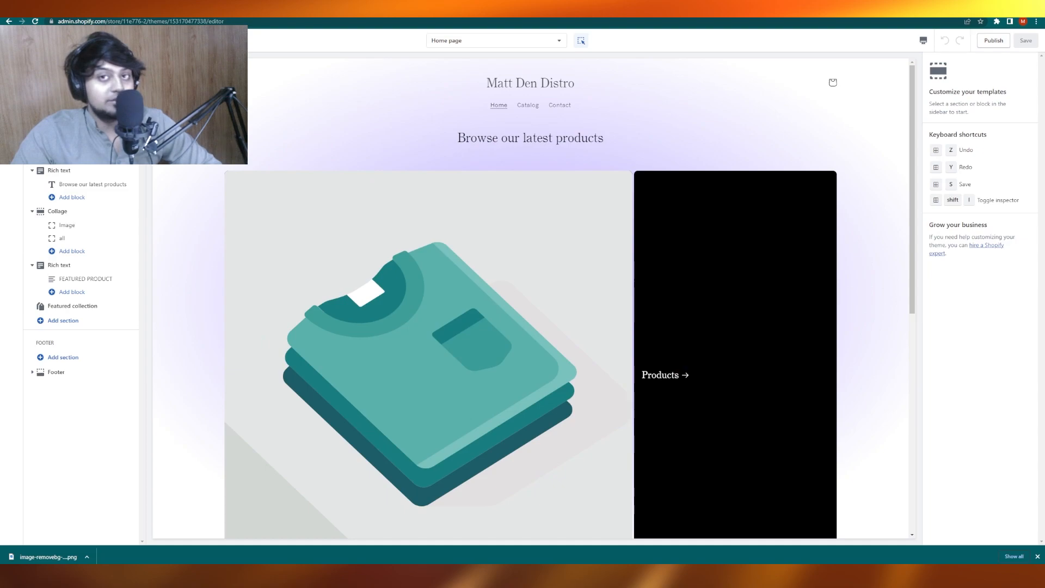
- Upload the background-free logo PNG as the store theme's logo and set the desktop logo width to 230px
click(81, 123)
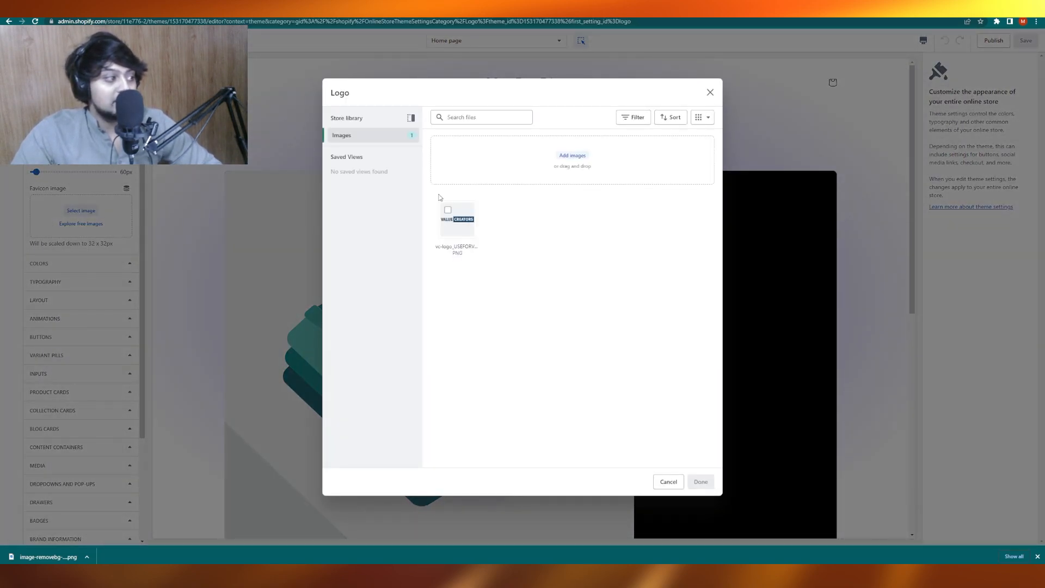
click(583, 157)
double_click(131, 128)
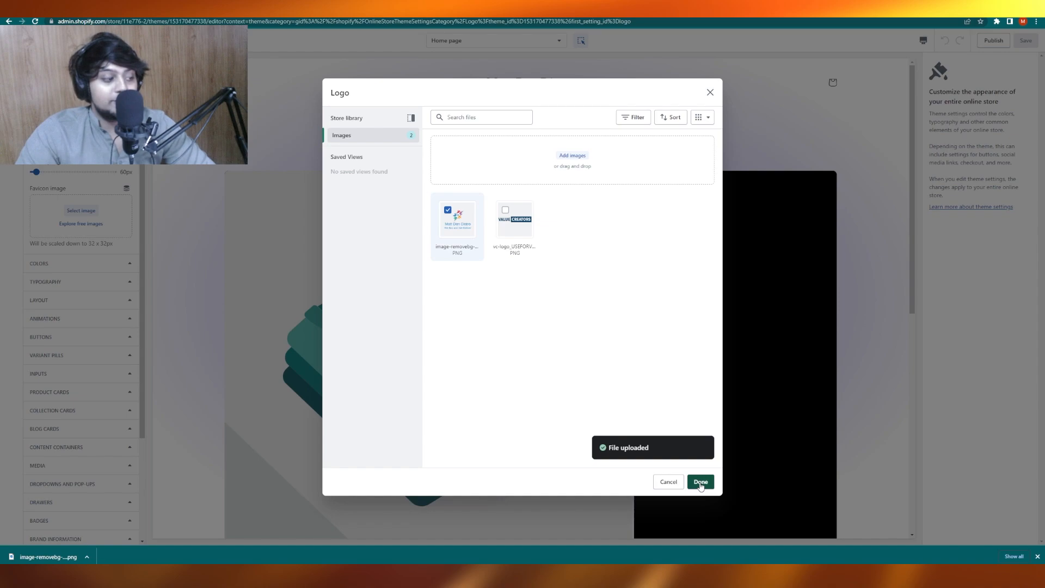
click(700, 482)
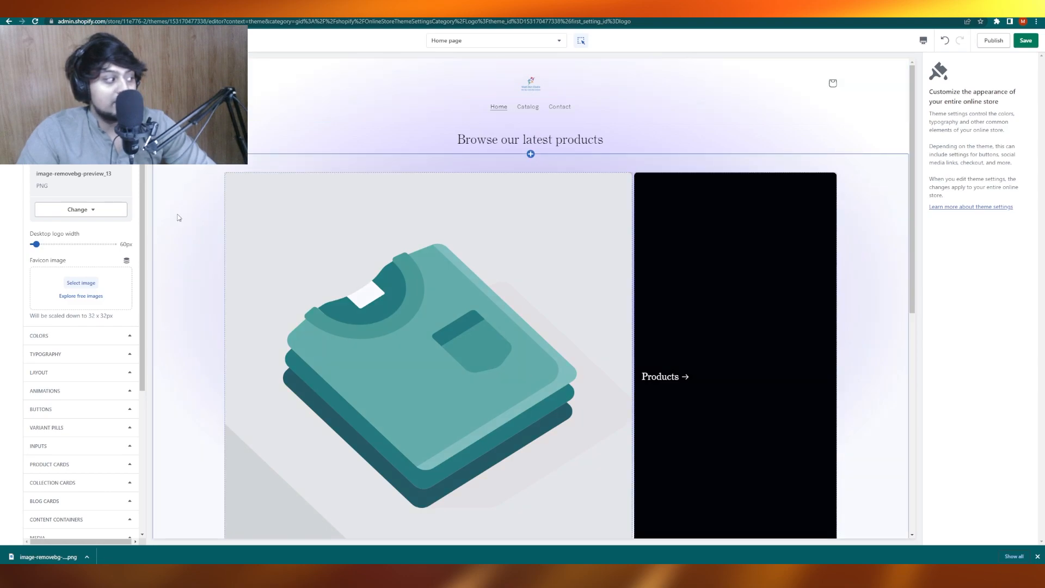
drag(36, 244, 48, 244)
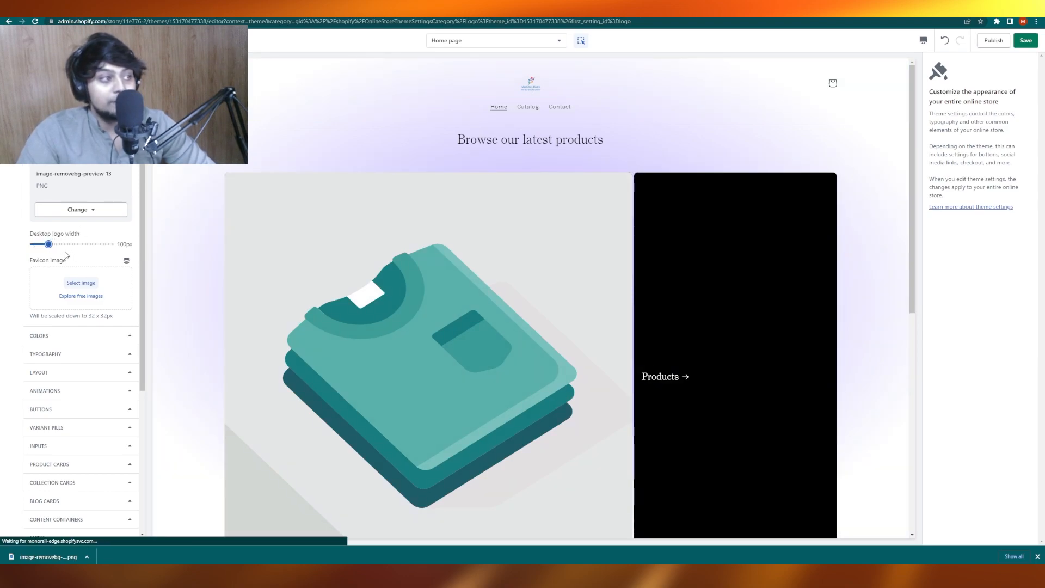
drag(48, 244, 88, 243)
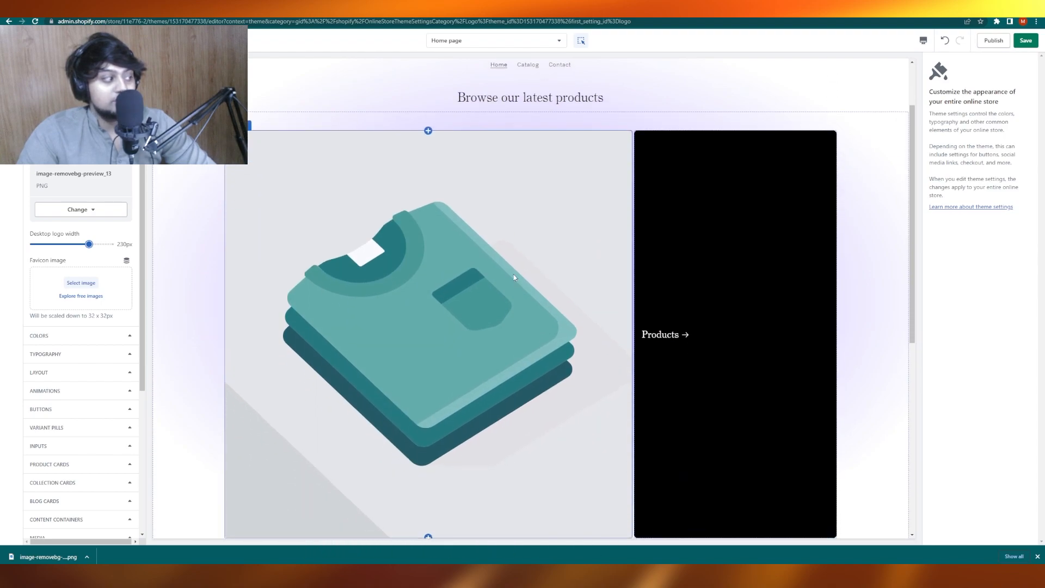
- Select the image block in the home page's collage section and open pexels.com in a new browser tab
click(518, 274)
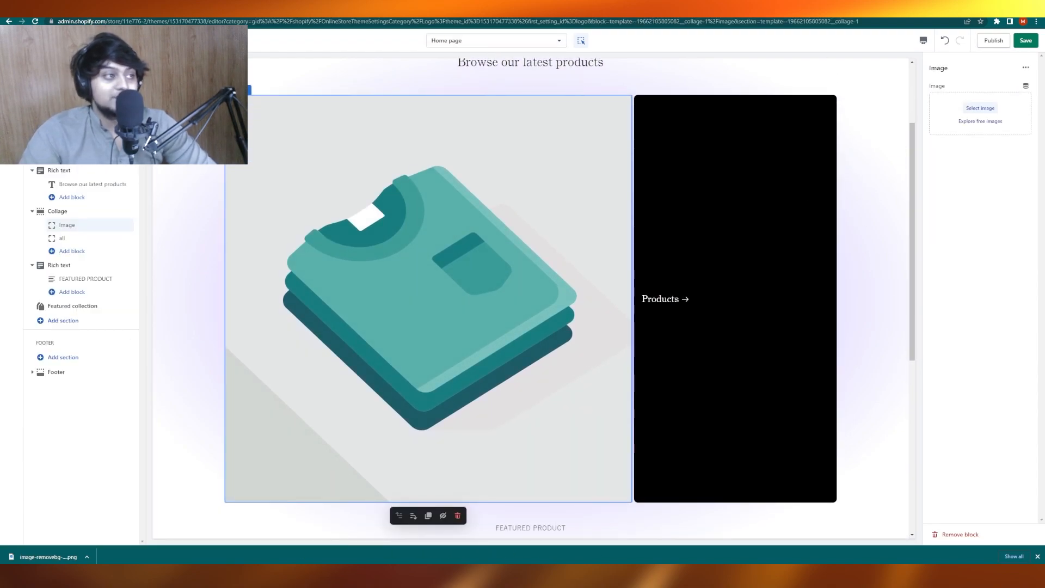
key(ctrl+t)
text(pexels.com)
key(Return)
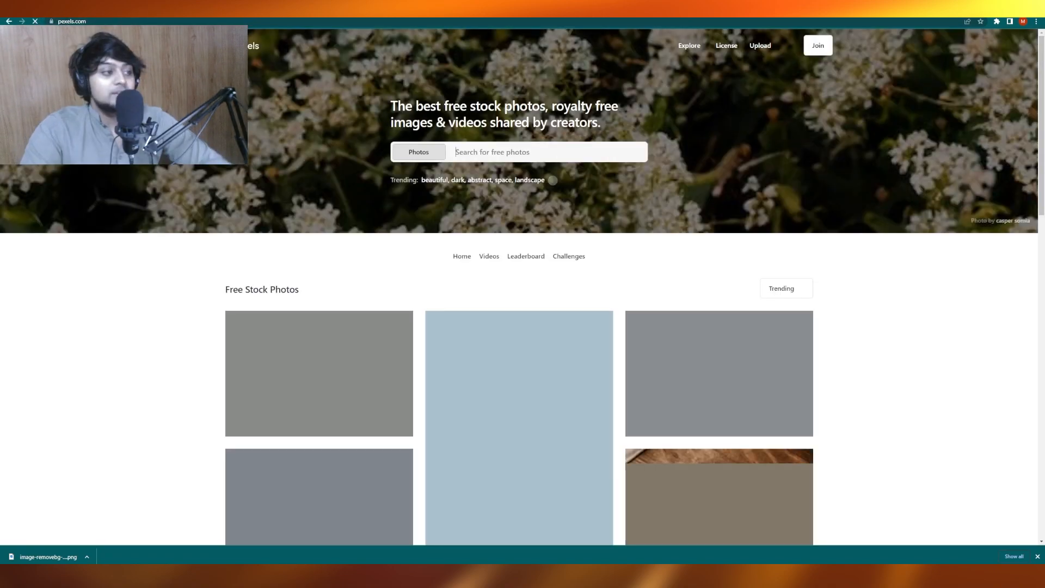
- Search the Pexels photo library for "distribution"
text(d)
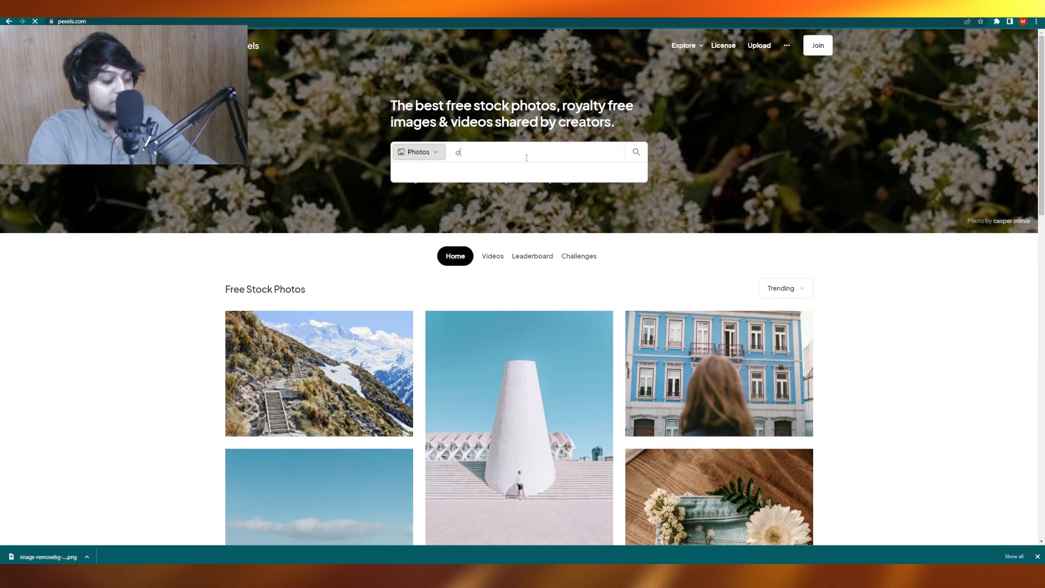
text(isctr)
key(BackSpace)
key(BackSpace)
key(BackSpace)
text(tribu)
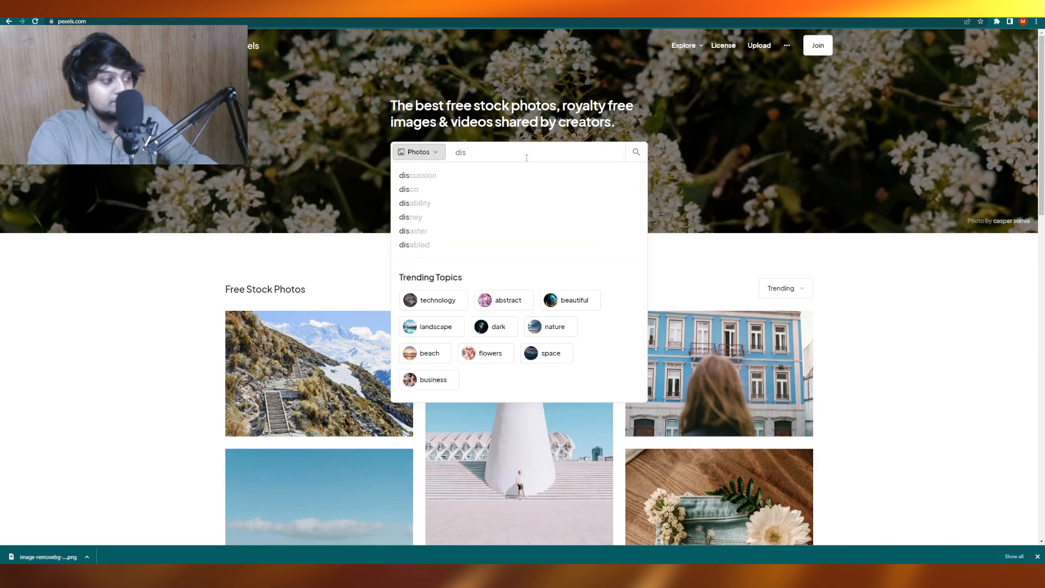
text(t)
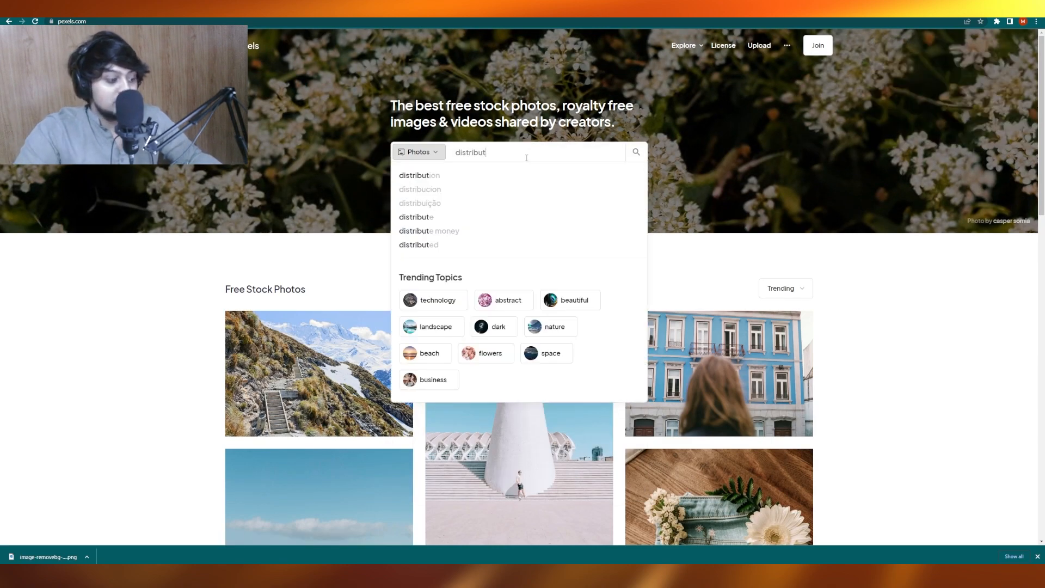
text(ion)
key(Return)
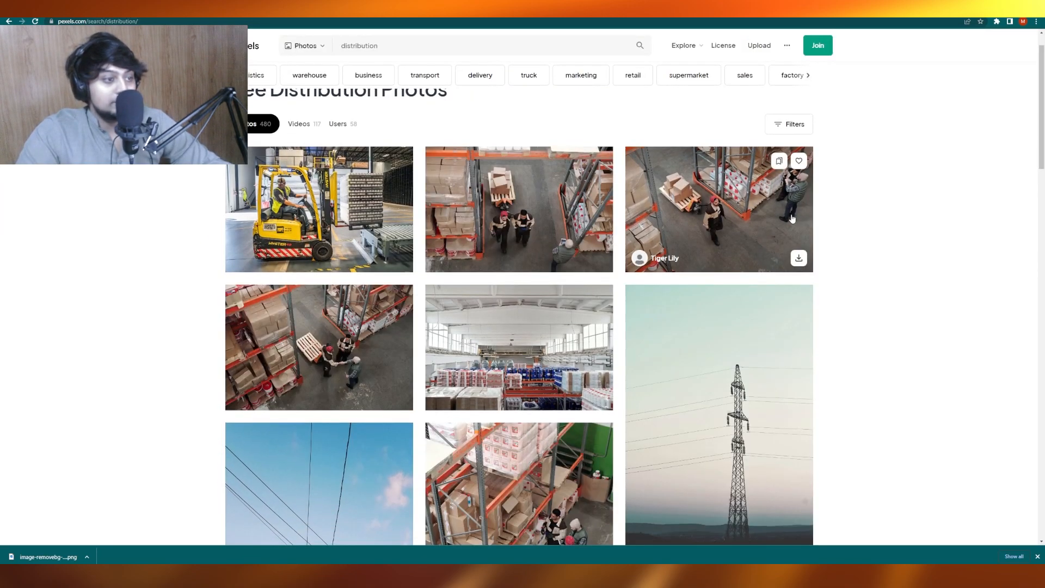
- Browse the distribution photos and download the overhead shot of men working in a warehouse
scroll(796, 258, down, 3)
scroll(796, 257, down, 5)
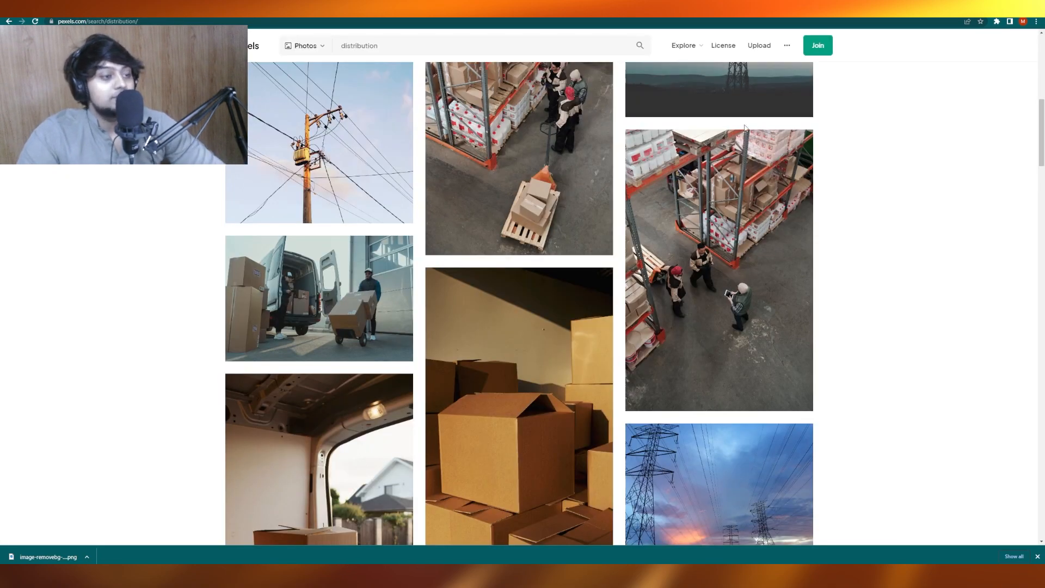
scroll(884, 191, down, 5)
scroll(885, 189, down, 10)
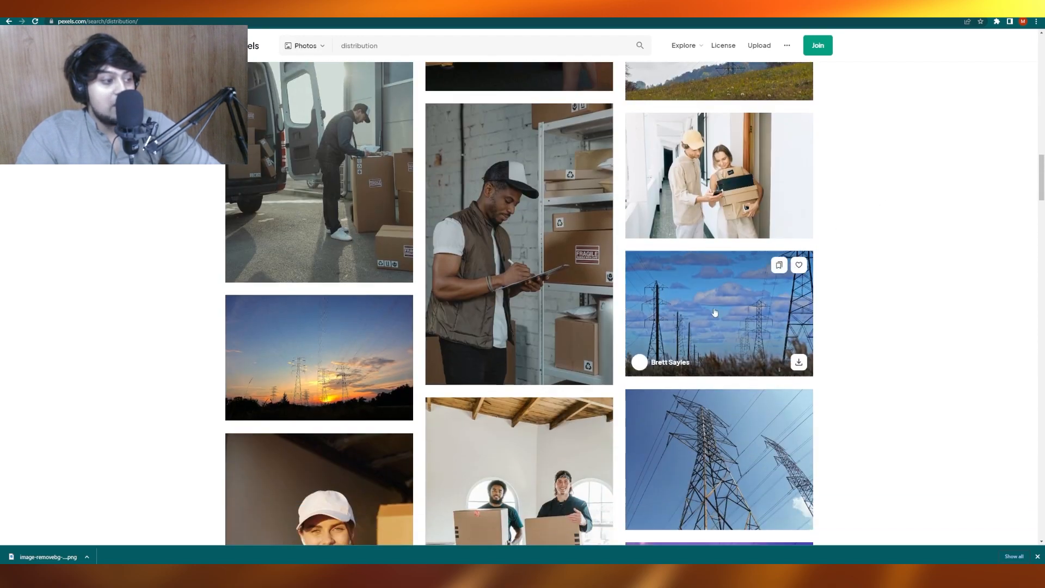
scroll(793, 265, up, 15)
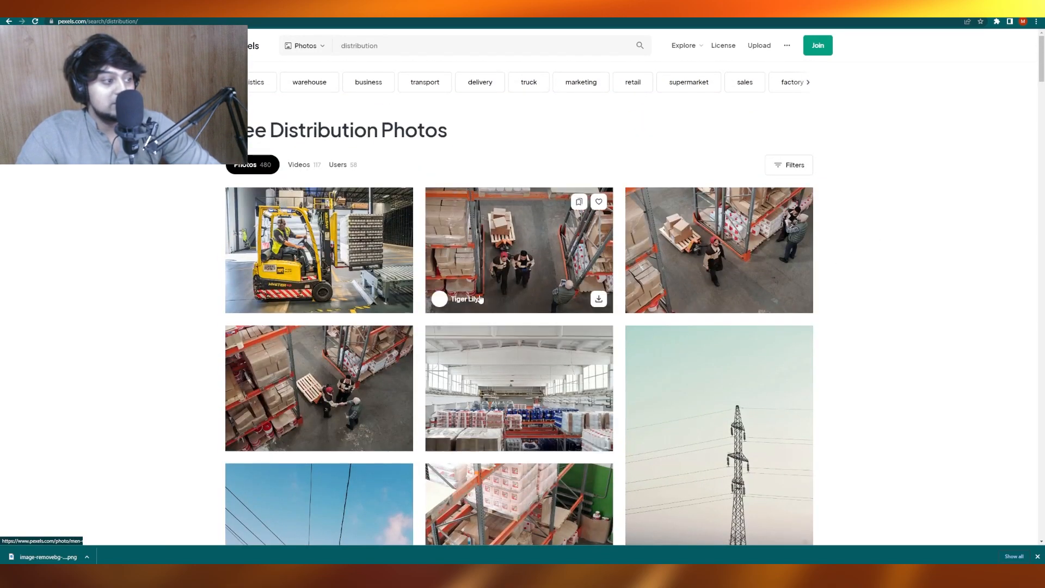
click(602, 254)
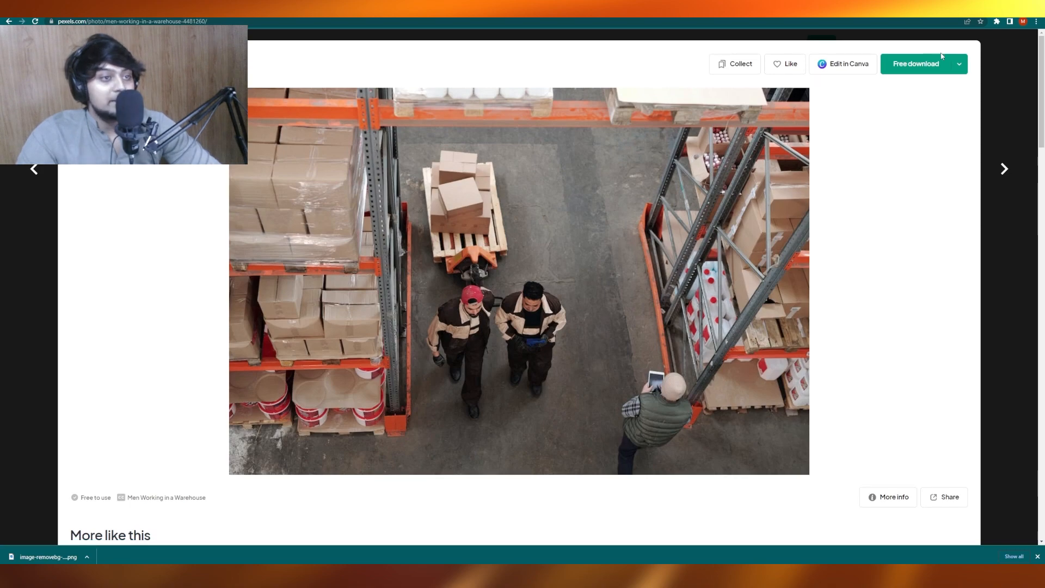
click(937, 60)
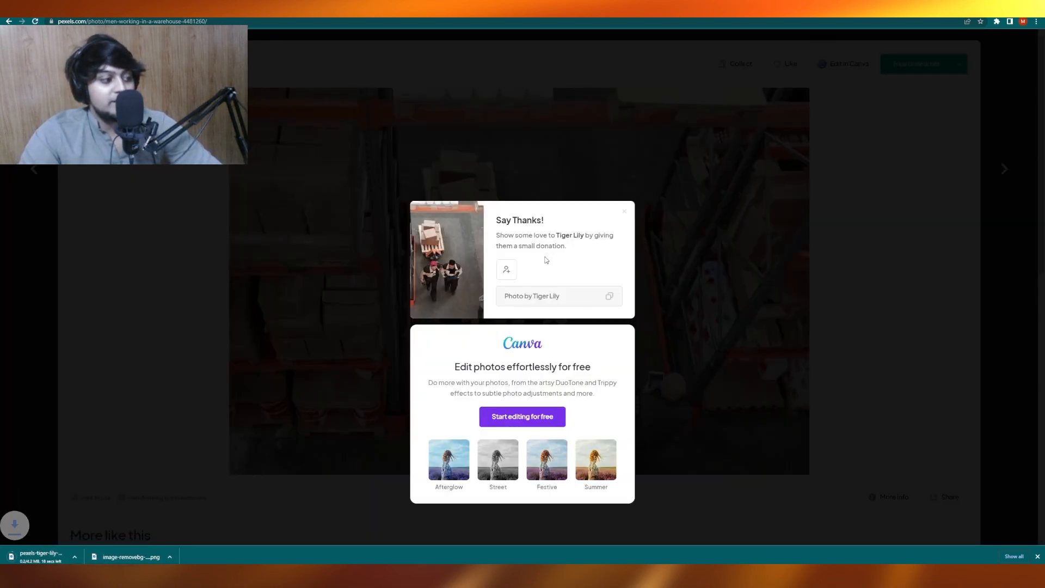
- Back in the Shopify theme editor, try to upload the downloaded warehouse JPG for the collage's image block
key(ctrl+Tab)
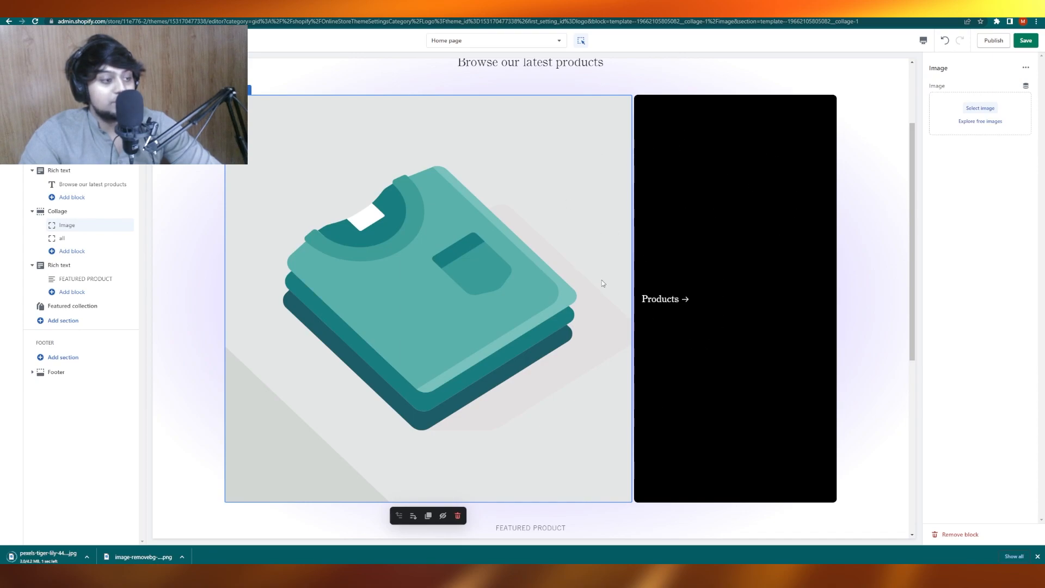
click(664, 258)
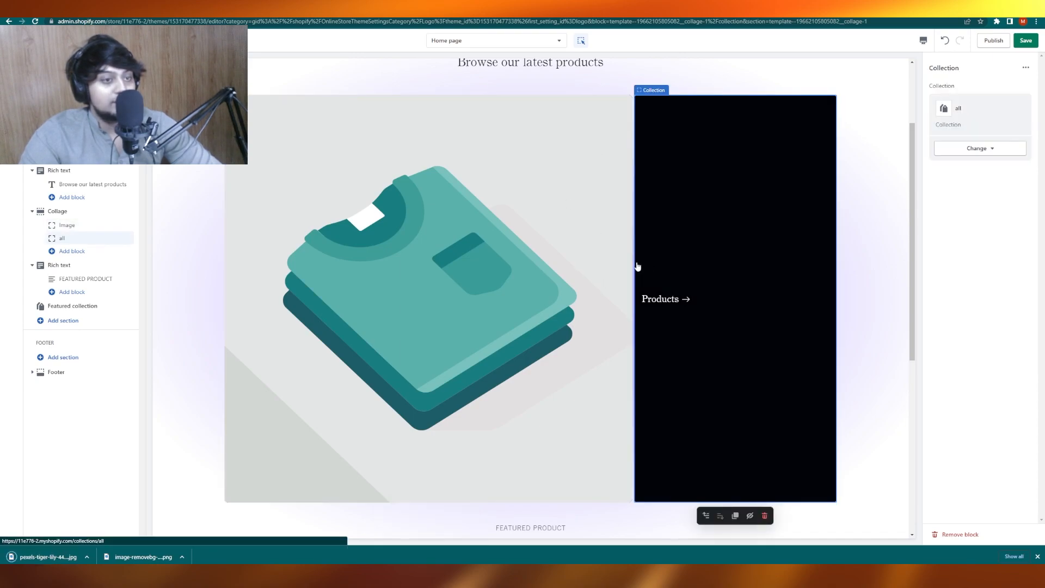
click(569, 259)
click(980, 108)
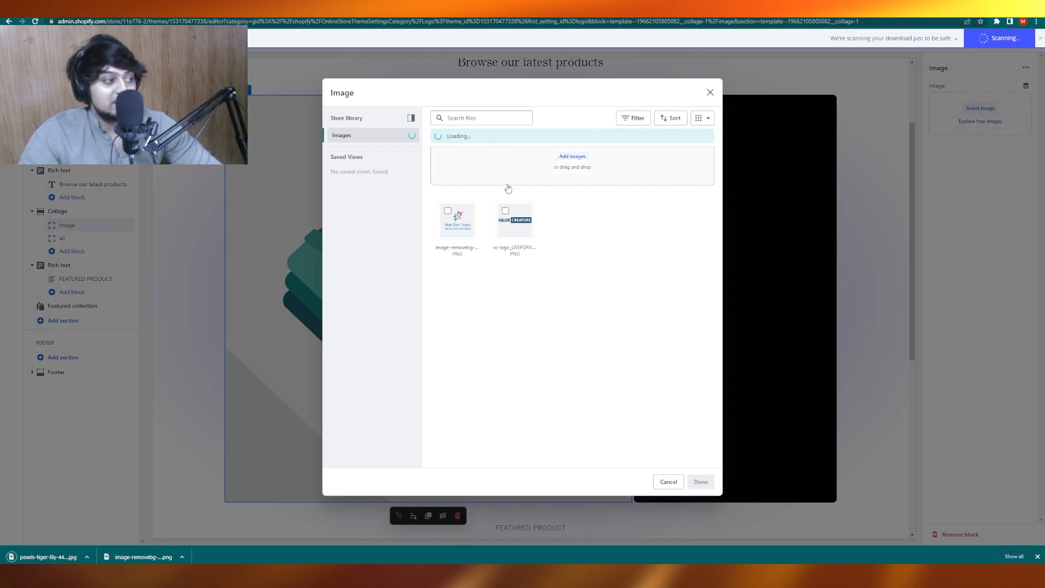
click(556, 162)
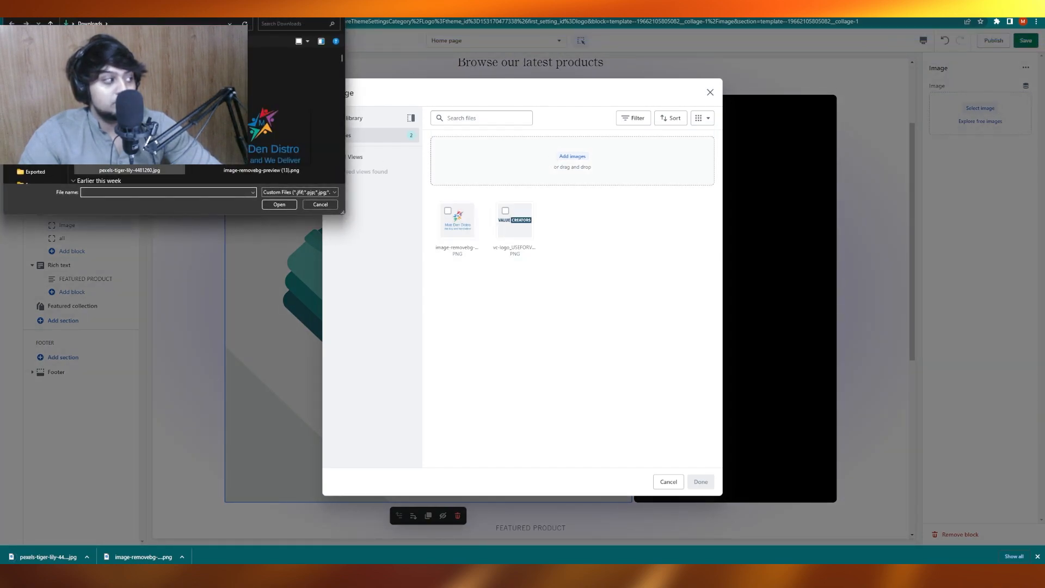
double_click(130, 120)
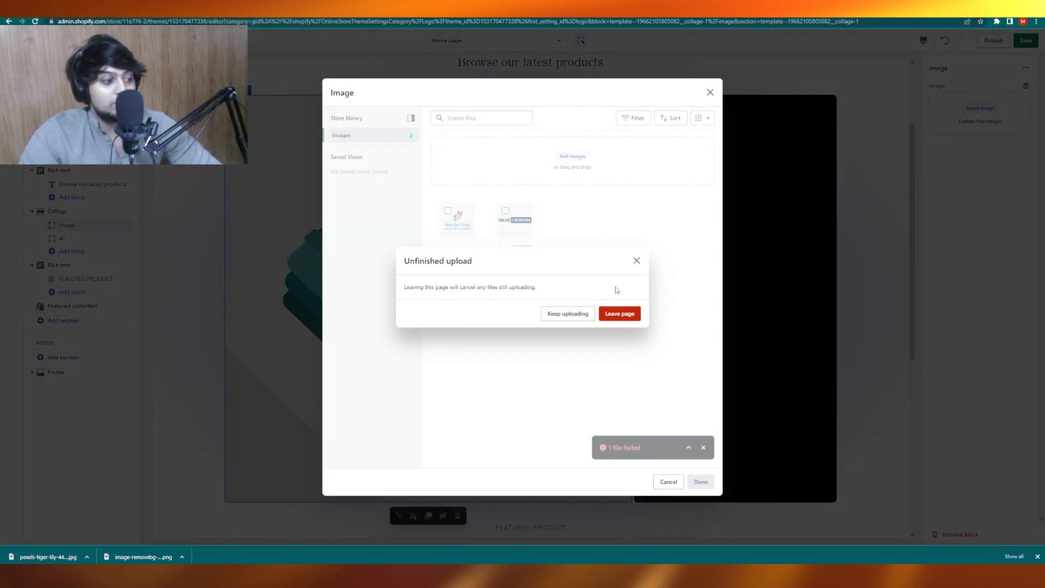
- Dismiss the unfinished upload dialog and retry adding the warehouse JPG to the store's image library
click(634, 262)
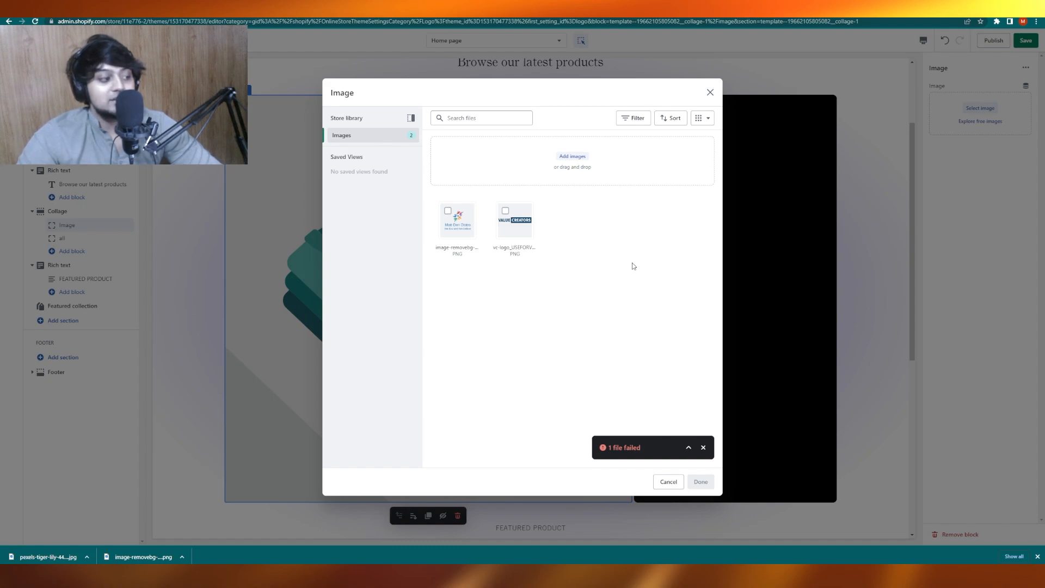
click(578, 156)
double_click(129, 120)
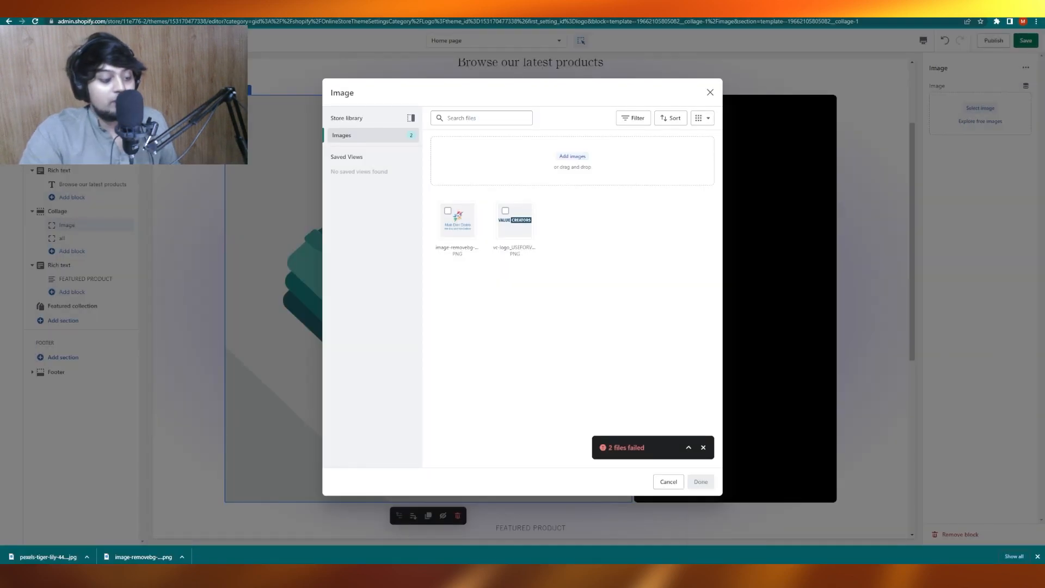
- Capture a screenshot of the warehouse photo and save it as a PNG in the Downloads folder
drag(586, 19, 346, 77)
click(674, 92)
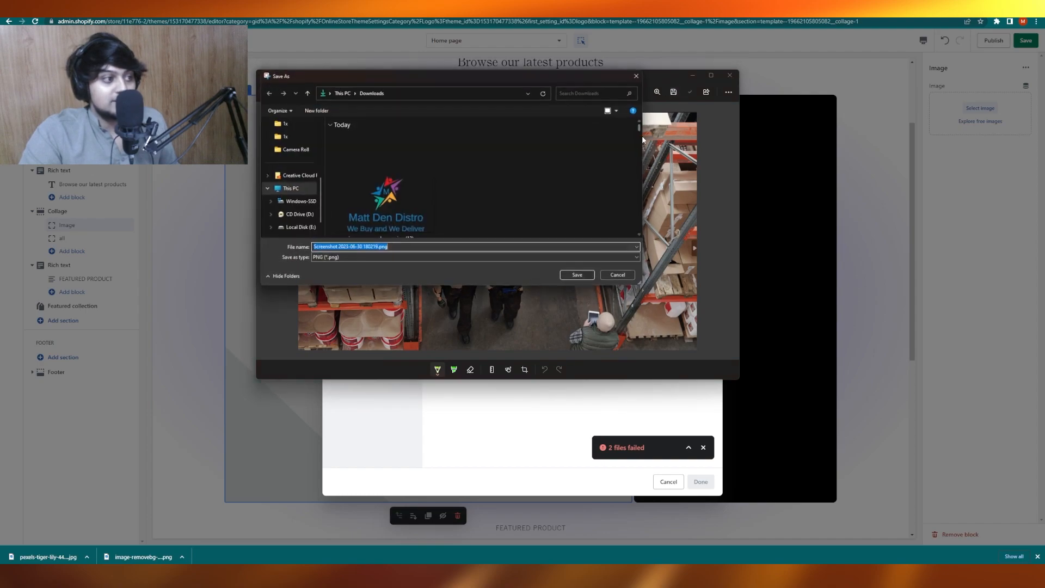
click(579, 279)
click(730, 76)
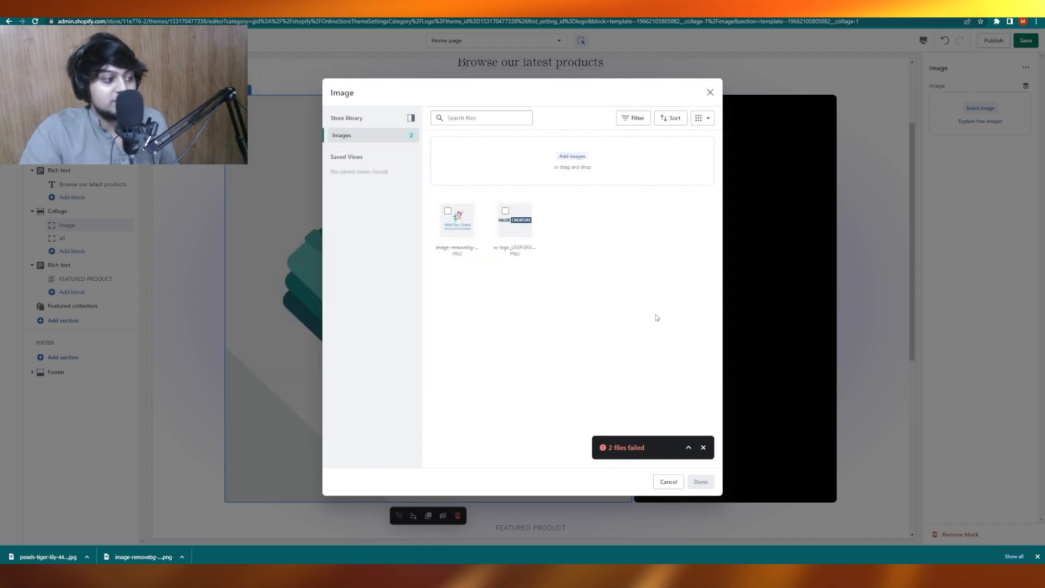
- Upload the saved warehouse screenshot PNG to the store library and apply it to the collage's image block
click(581, 173)
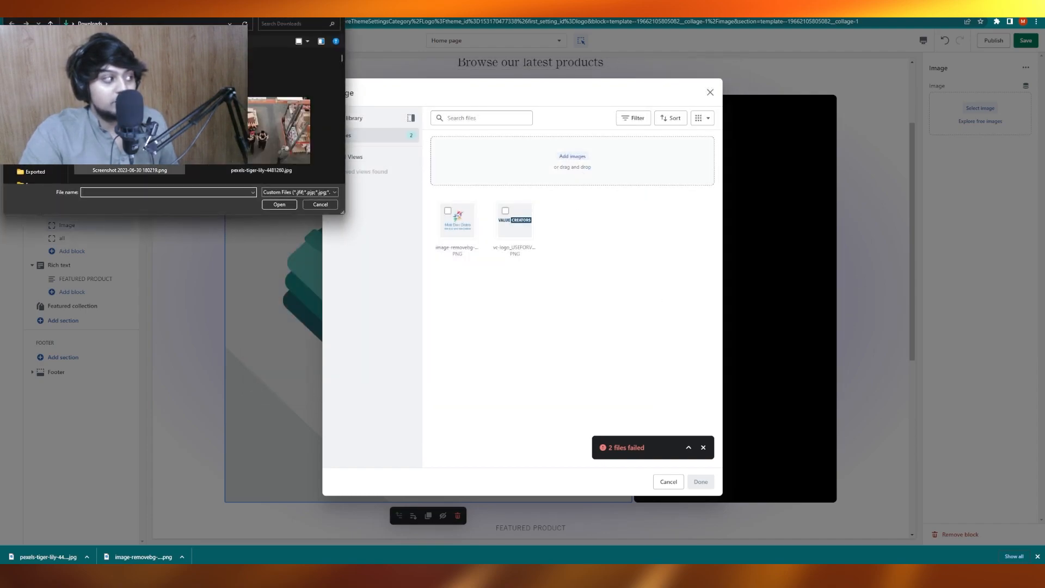
double_click(129, 136)
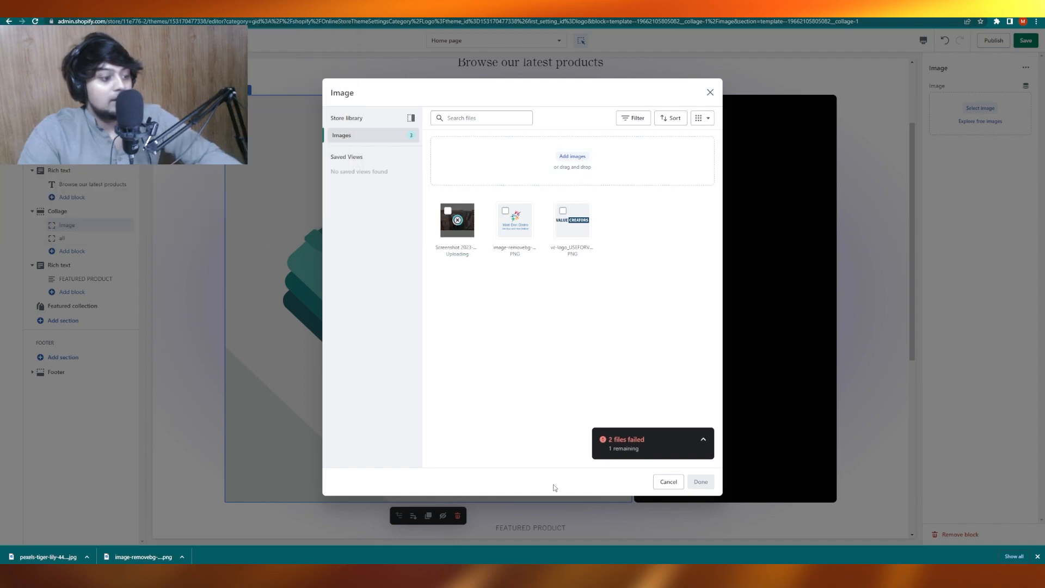
click(698, 445)
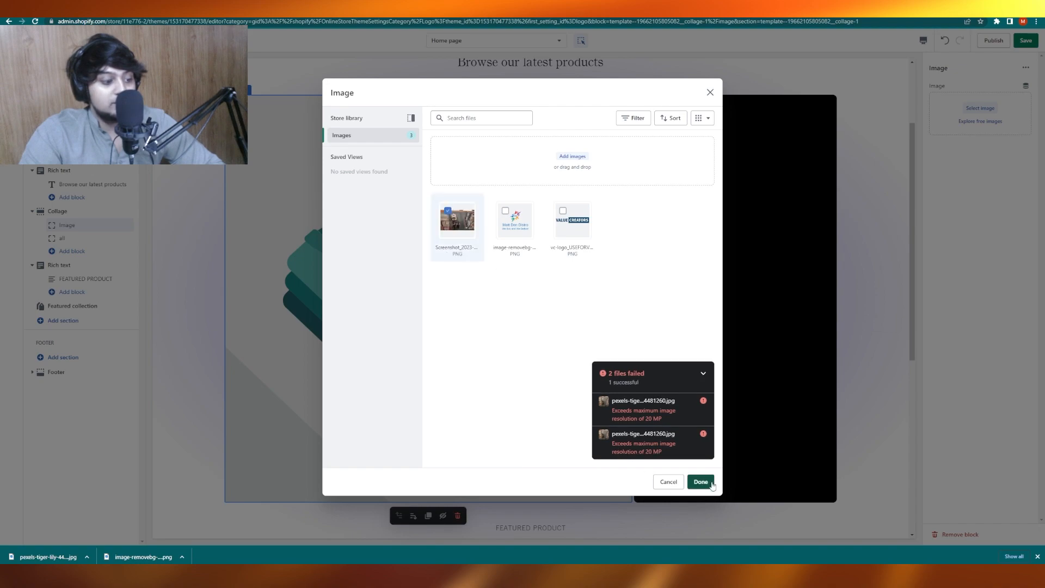
click(701, 481)
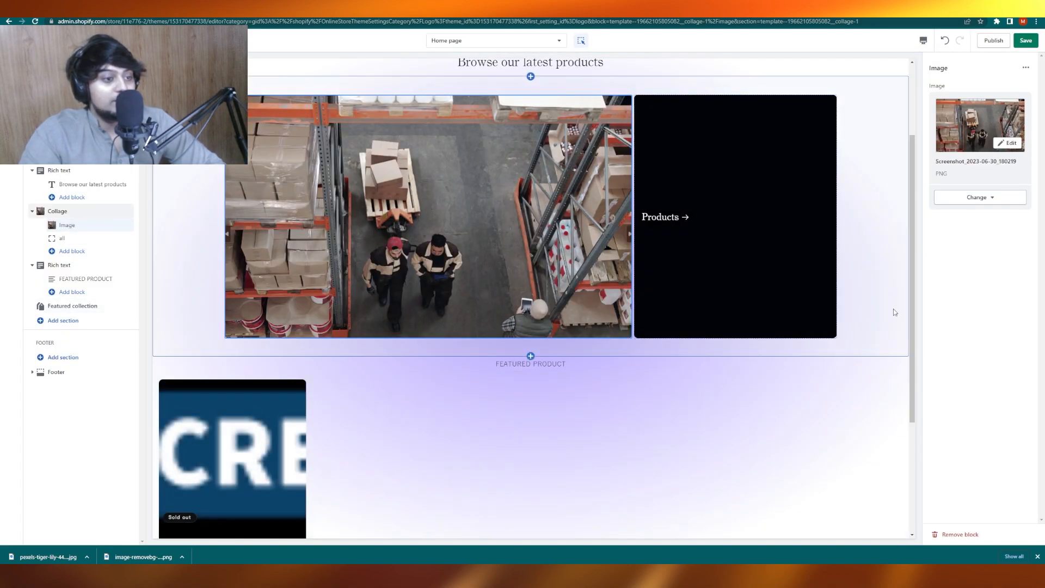
- Add a Slideshow section to the home page between the FEATURED PRODUCT text and the featured collection
click(863, 323)
scroll(821, 322, down, 4)
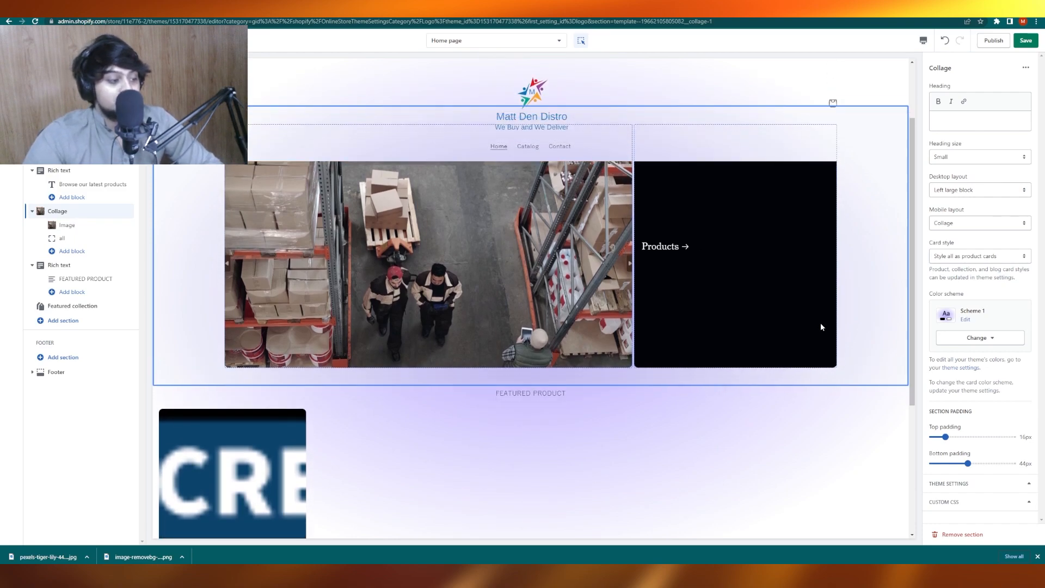
scroll(668, 299, up, 2)
scroll(672, 295, down, 2)
click(531, 191)
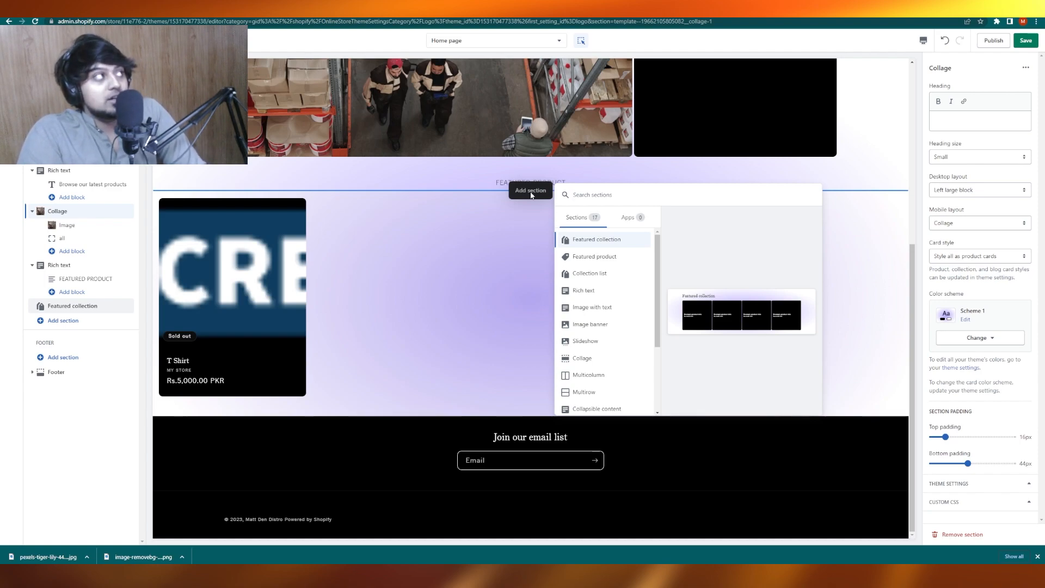
scroll(596, 354, down, 1)
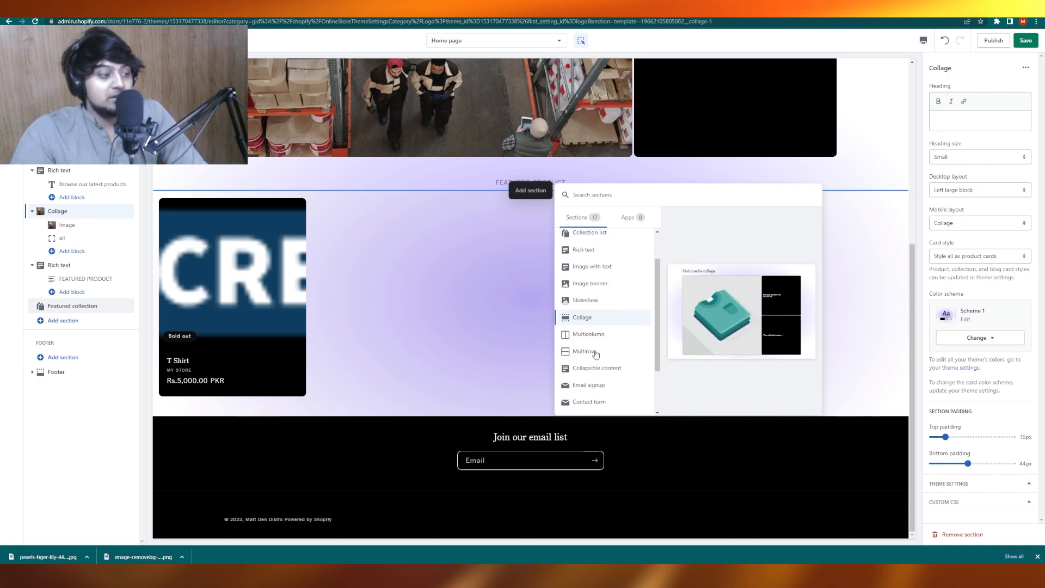
click(605, 310)
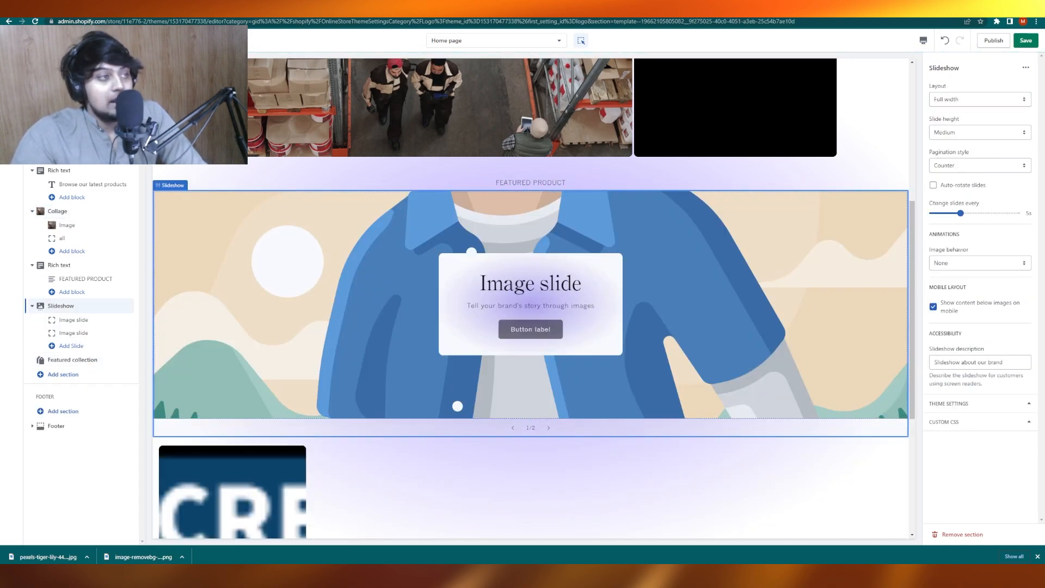
- Review the heading, button, content position, overlay and color scheme settings of the slideshow's first image slide
click(538, 333)
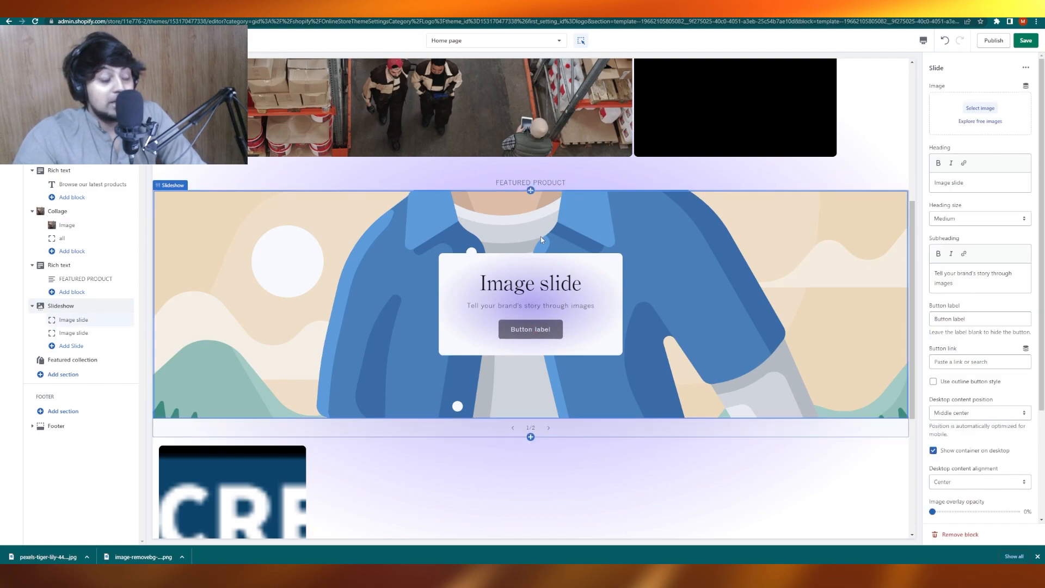
click(985, 190)
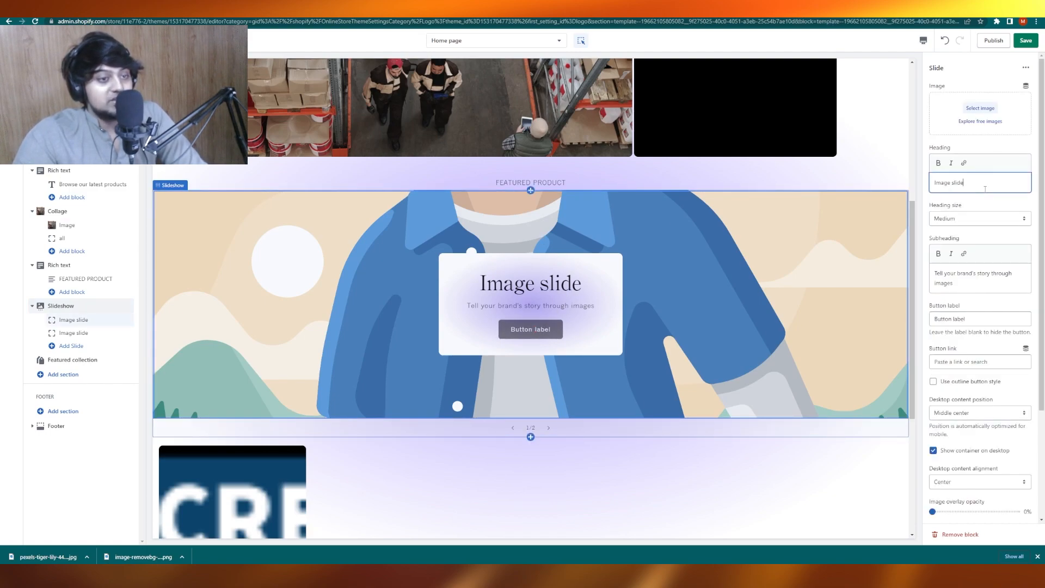
scroll(980, 193, down, 4)
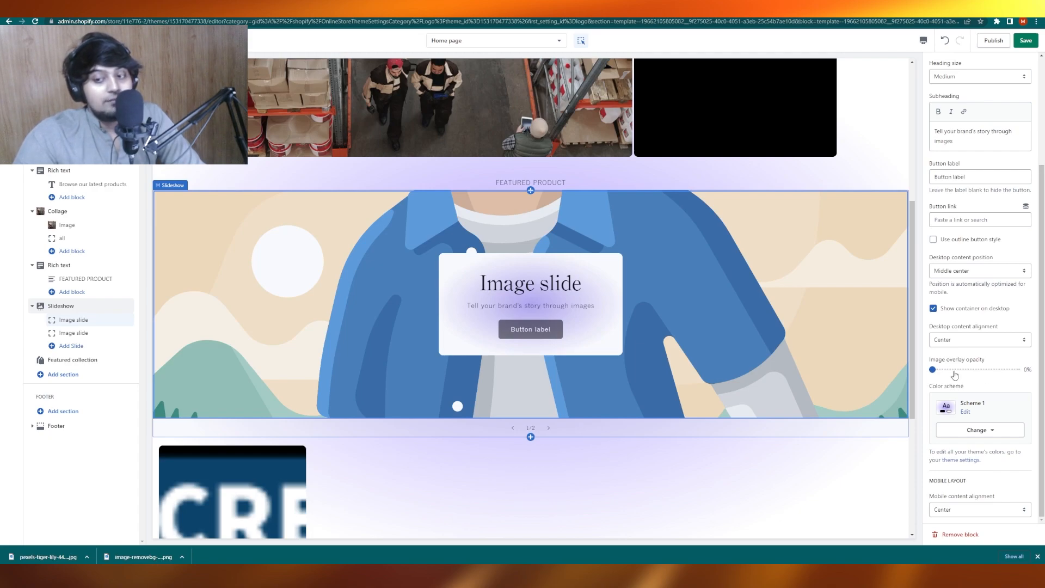
click(889, 162)
scroll(883, 337, down, 5)
click(798, 283)
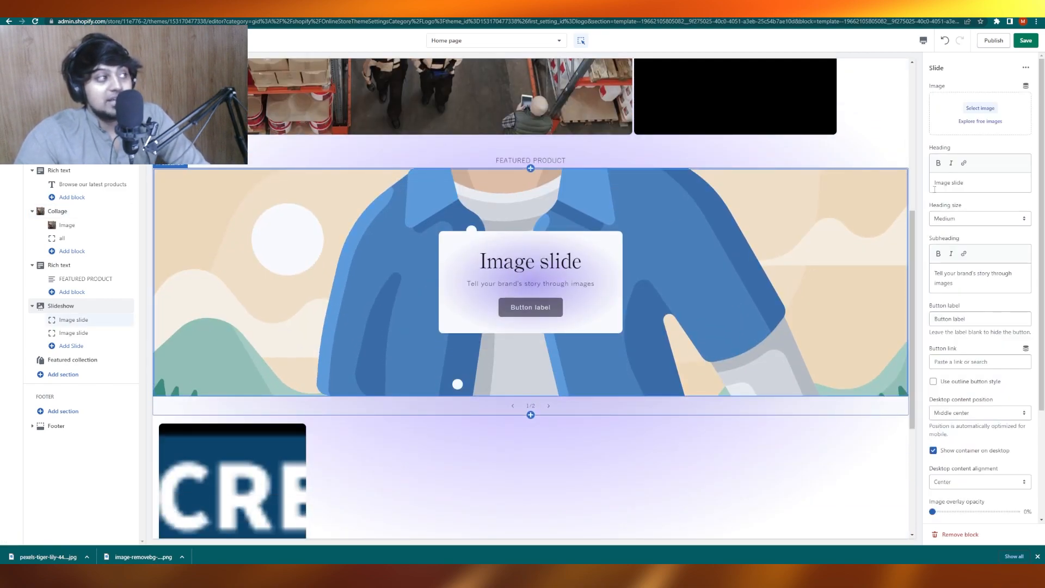
- Set the warehouse screenshot PNG as the image of the slideshow's first slide
click(980, 108)
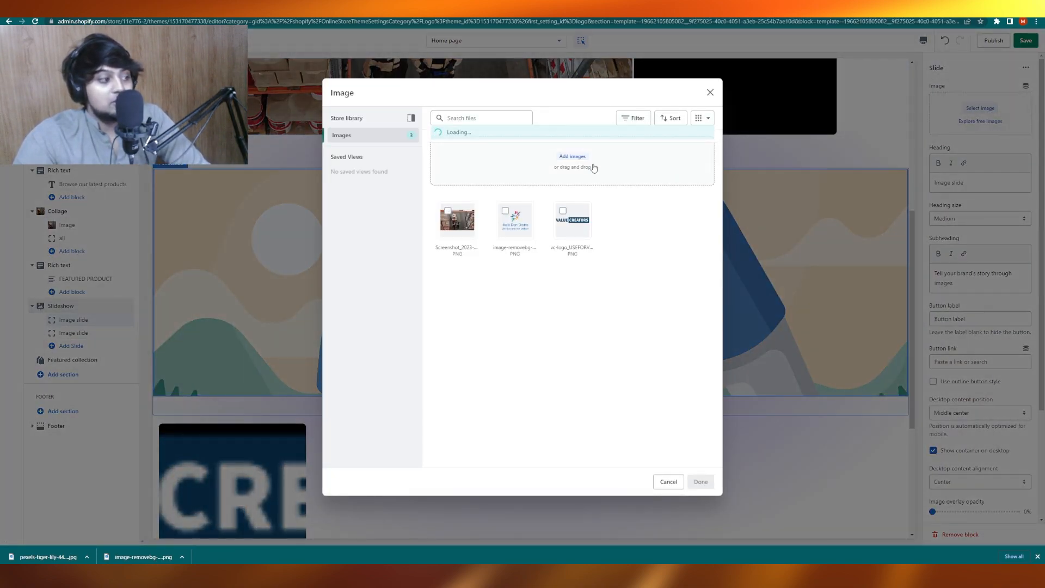
click(567, 157)
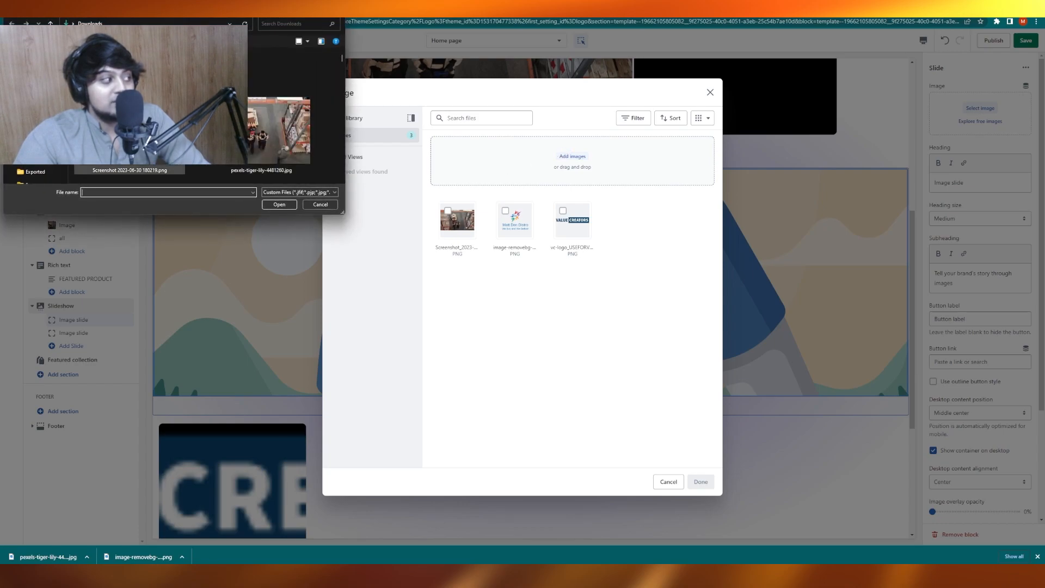
double_click(129, 130)
click(130, 131)
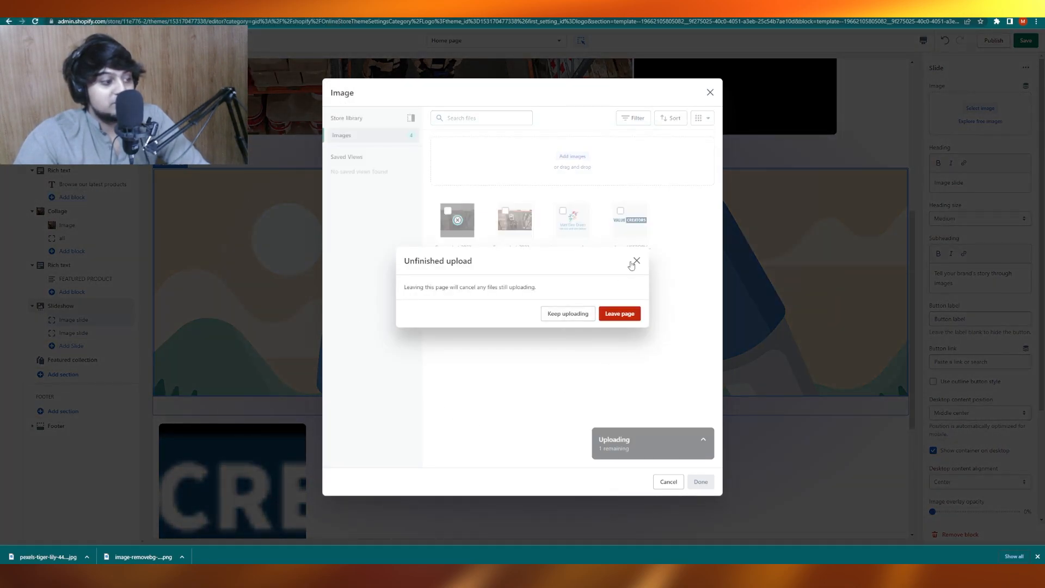
click(636, 261)
click(533, 223)
click(701, 482)
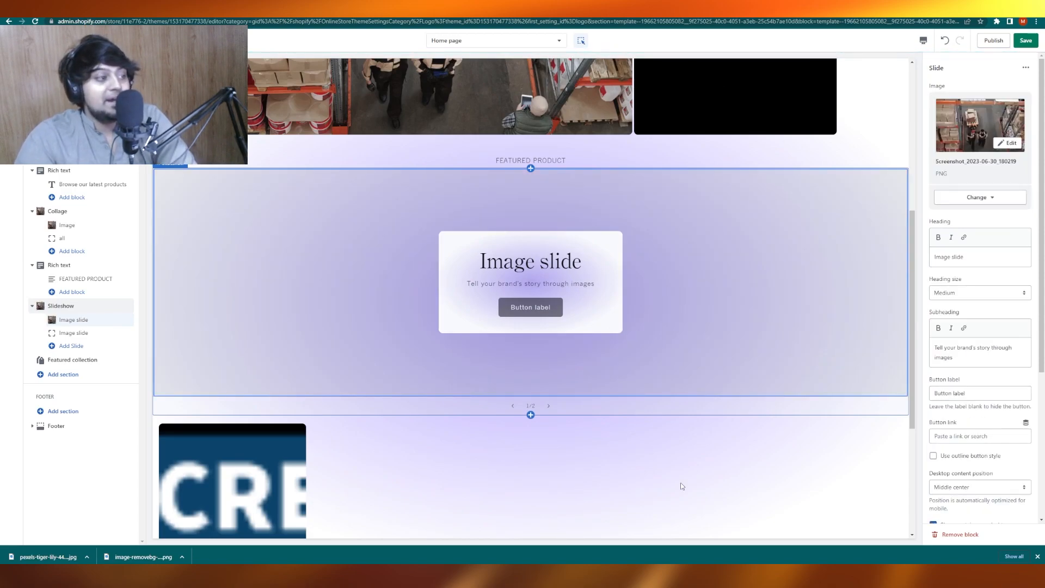
- Set the footer's email signup heading to "Put in your Email if you want to get the latest updates" and save the theme changes
scroll(622, 349, up, 6)
scroll(622, 350, down, 10)
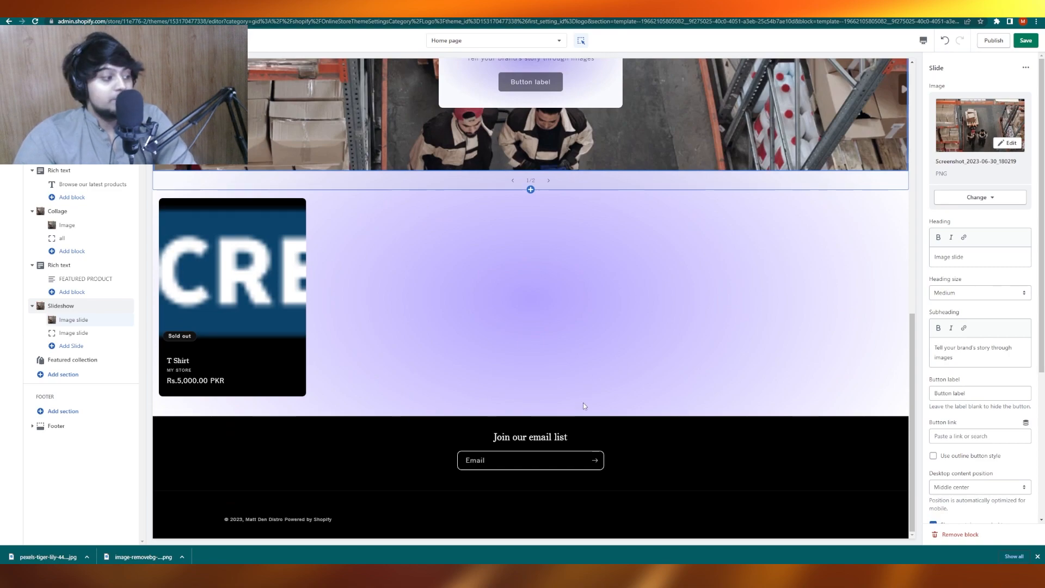
click(547, 444)
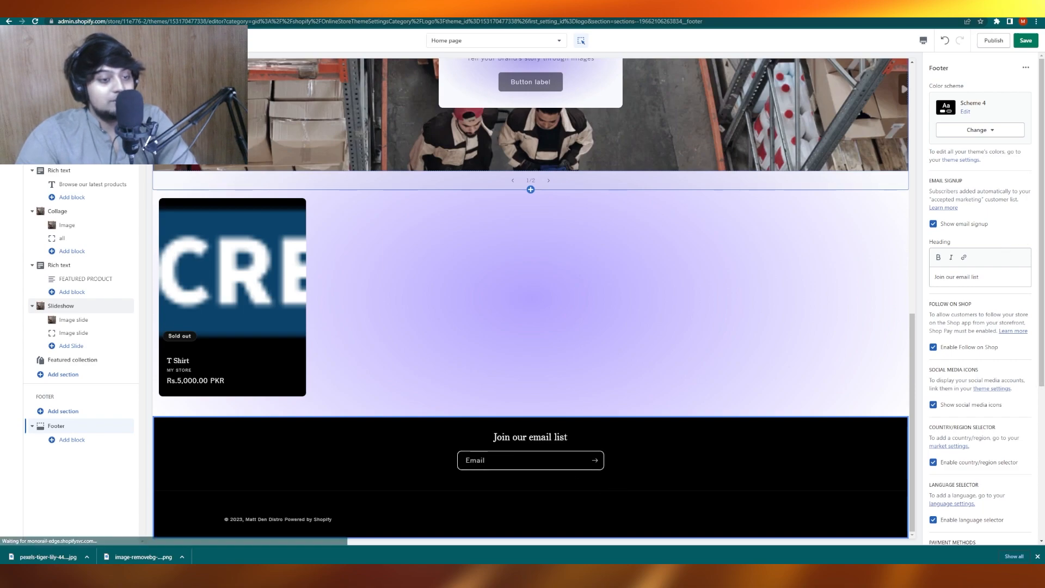
drag(1000, 278, 907, 293)
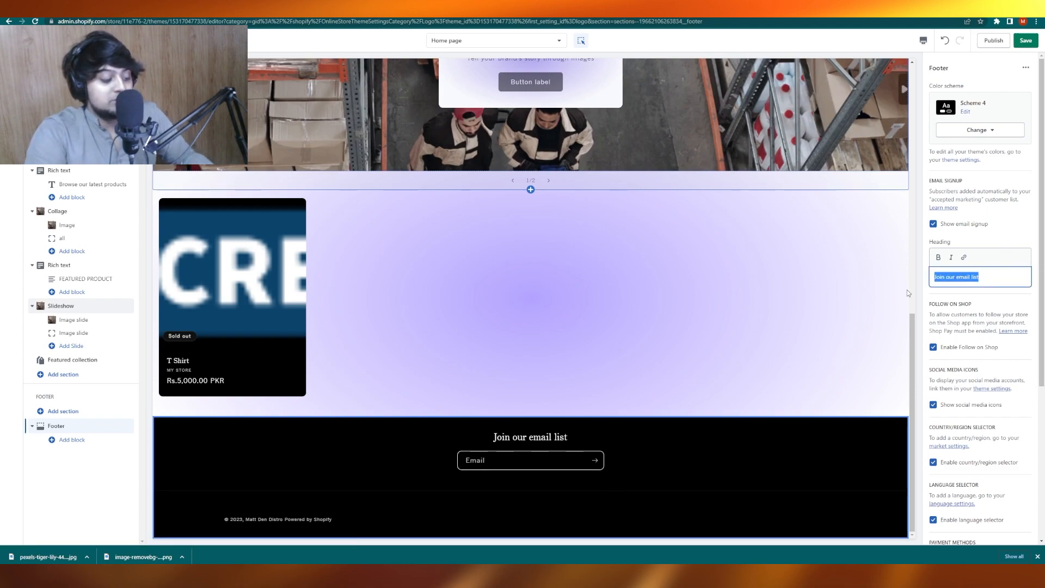
text(Put in you)
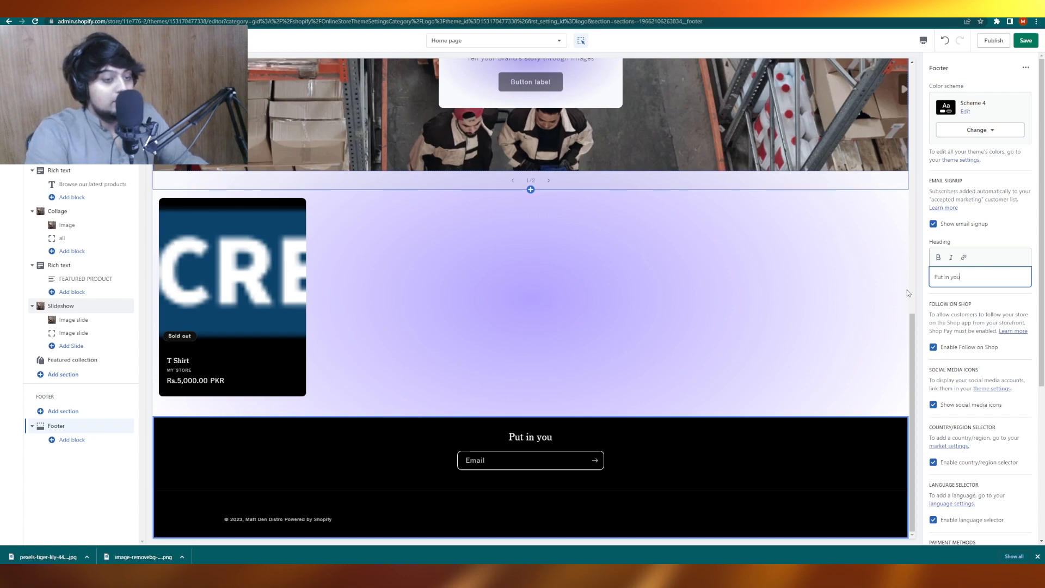
text(r Email if you want)
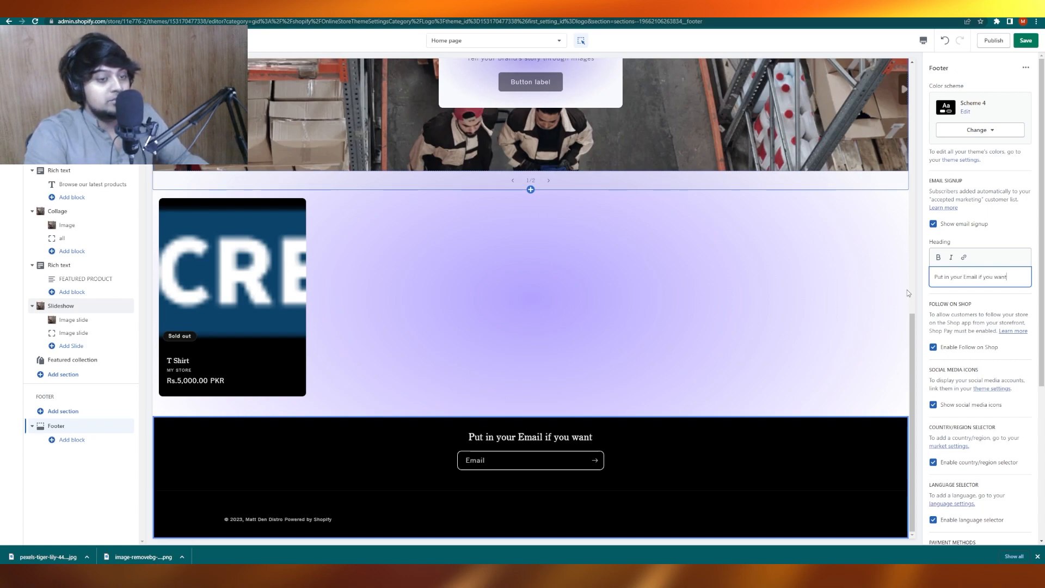
text( to get the latest updates)
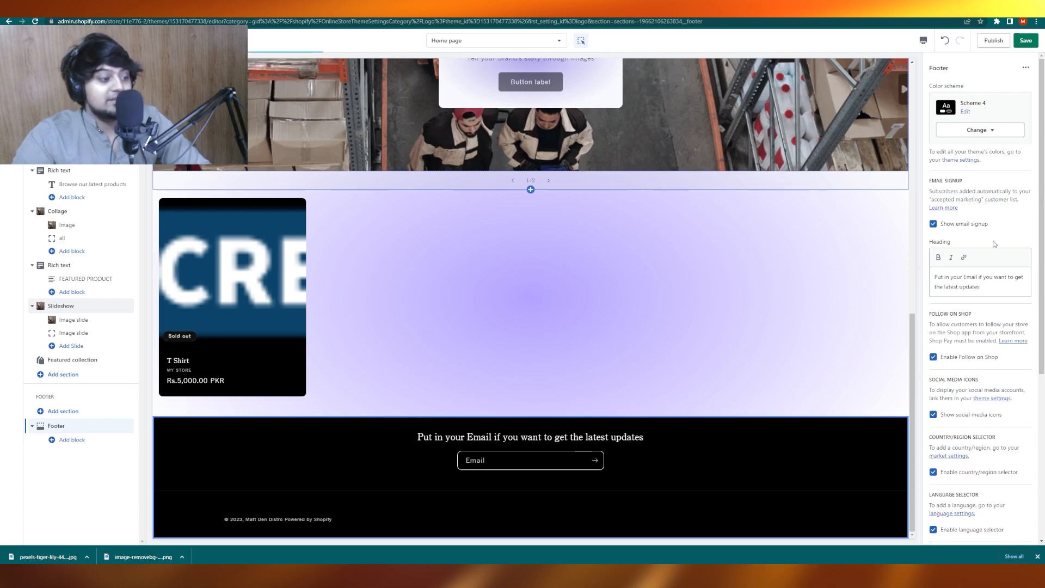
click(1033, 40)
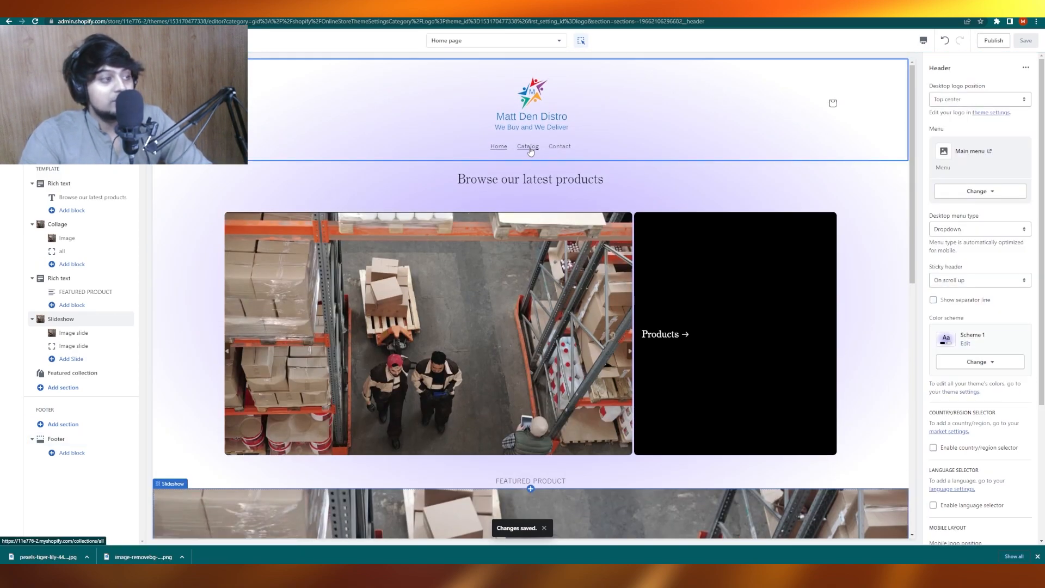
- Open the store's Catalog page in the theme preview to check its layout
click(531, 148)
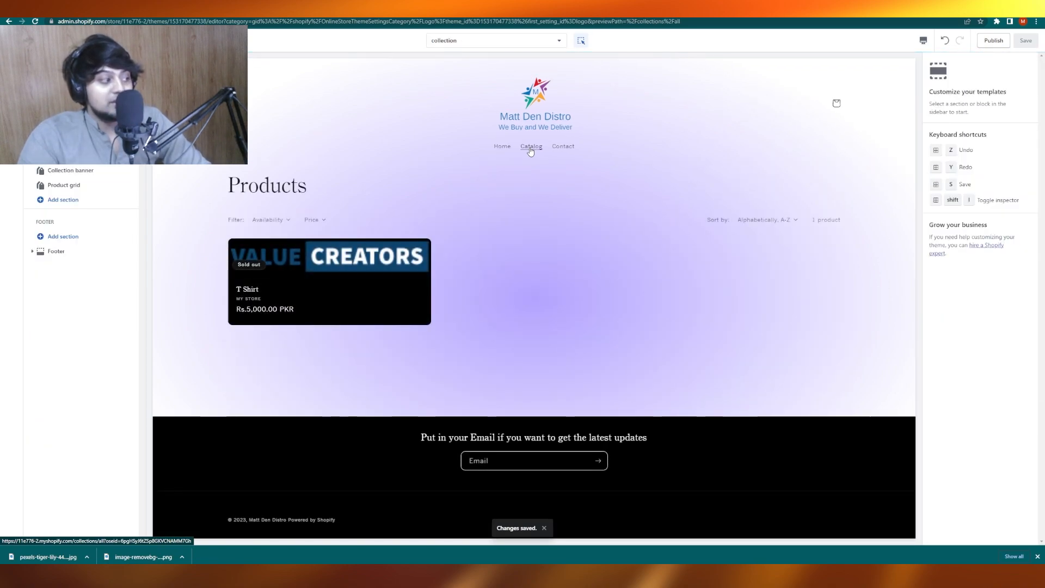
click(555, 148)
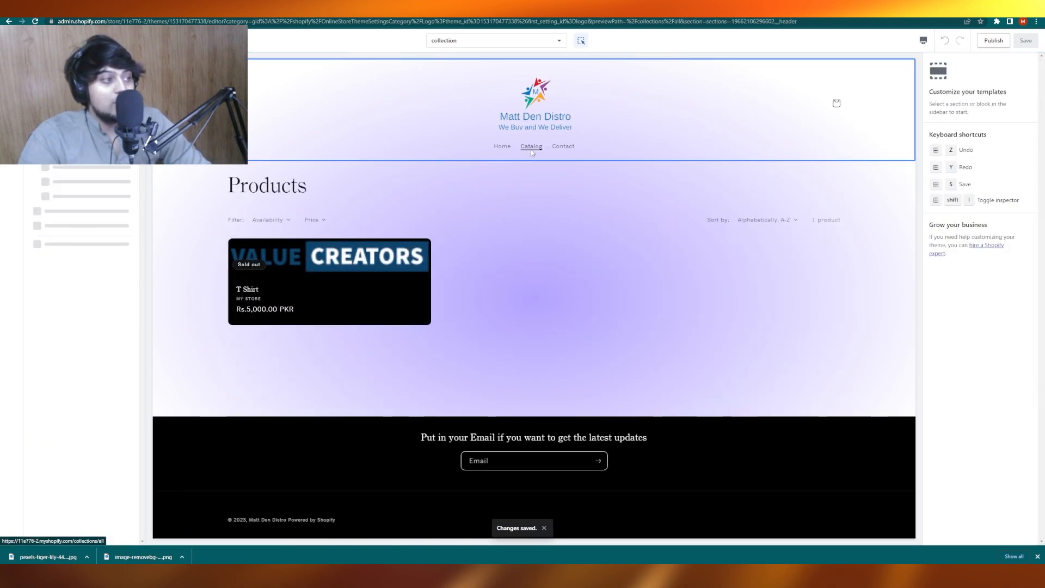
click(531, 148)
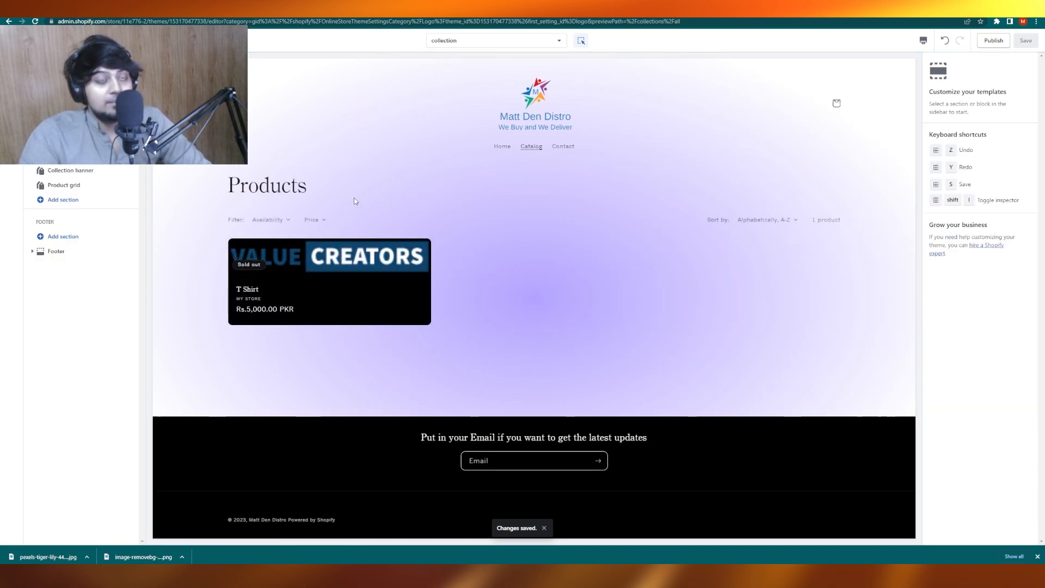
- In the theme's color settings, darken the blue background color of Scheme 5 and return to the Catalog page's product grid section
click(11, 83)
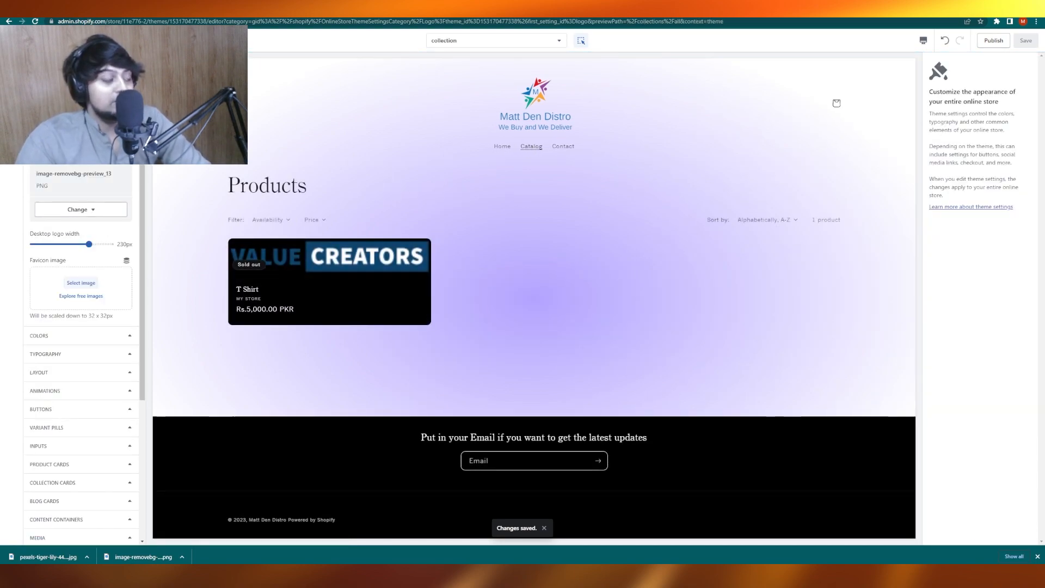
scroll(77, 216, down, 4)
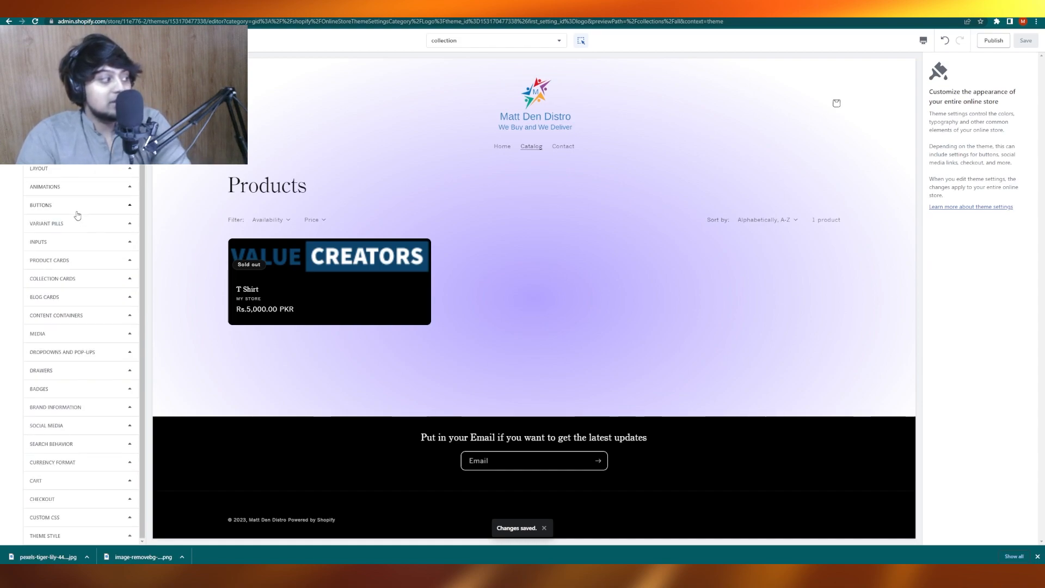
scroll(78, 216, up, 2)
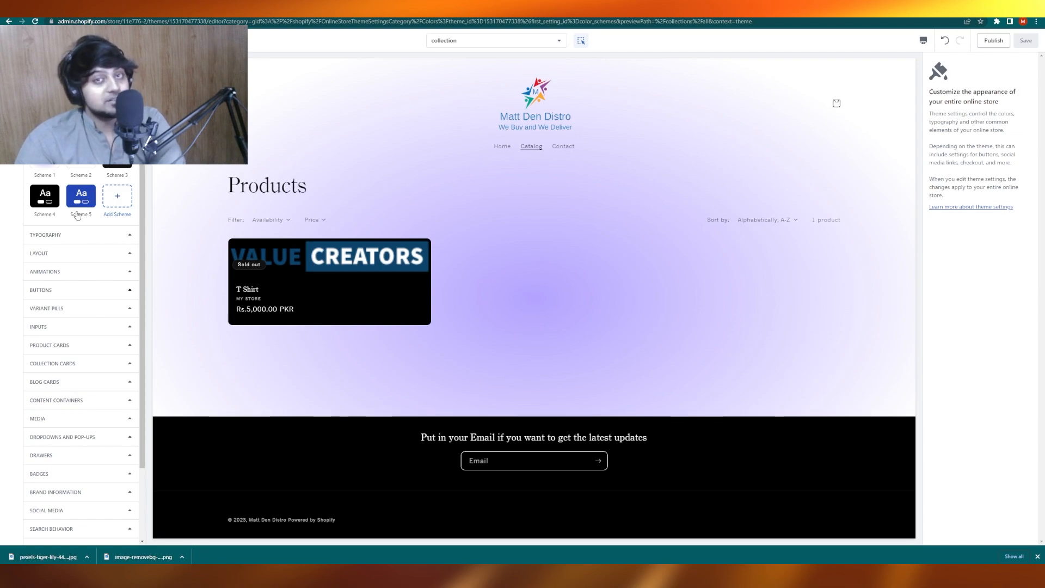
scroll(82, 207, down, 1)
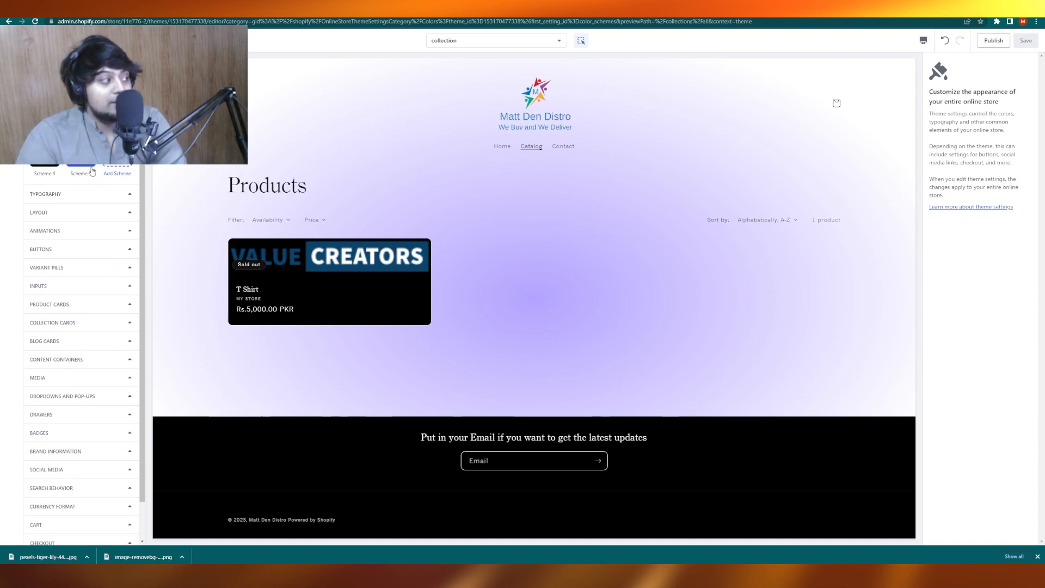
click(91, 170)
click(39, 142)
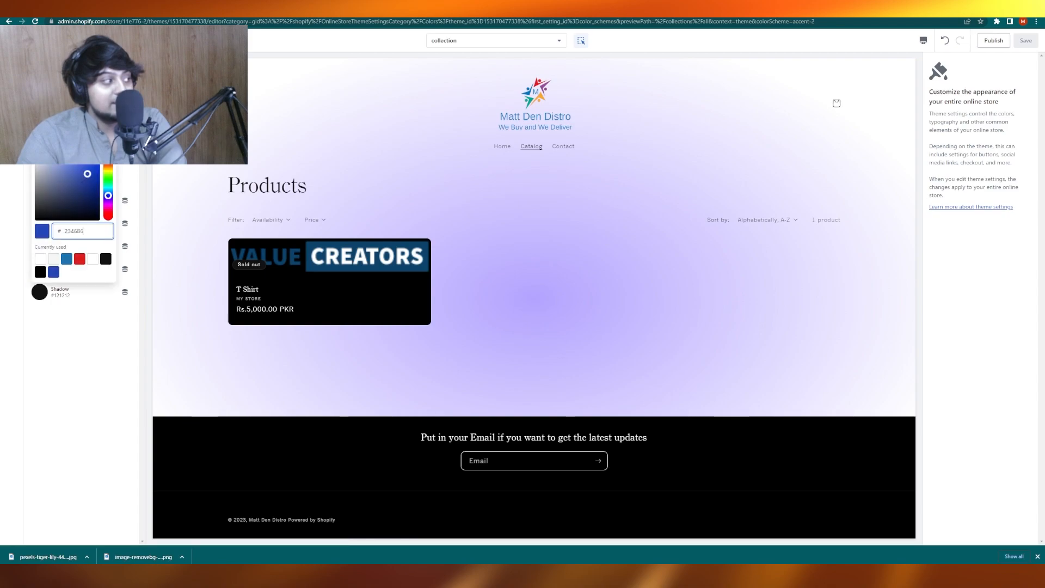
click(52, 203)
click(36, 64)
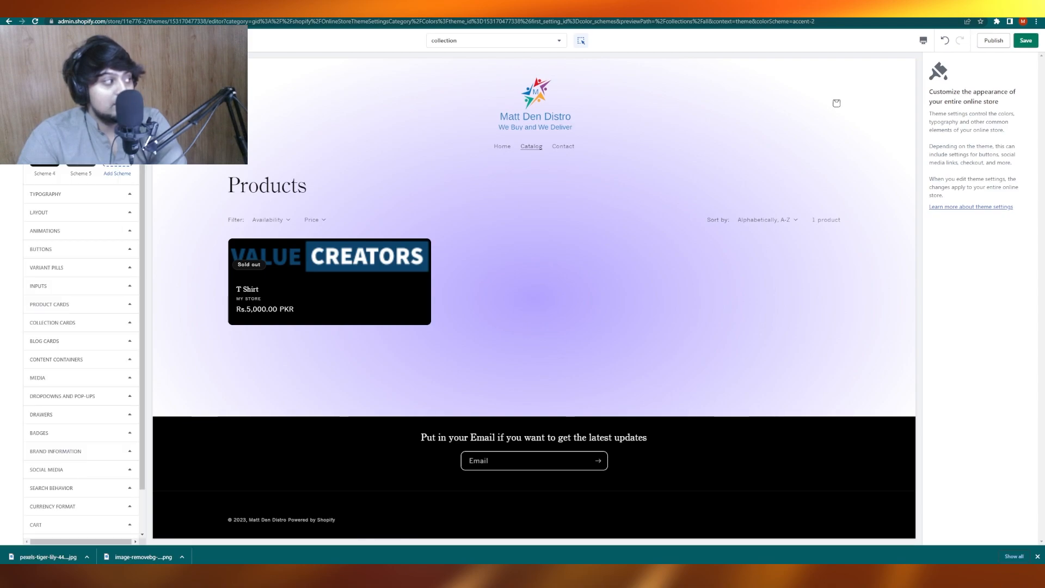
click(591, 298)
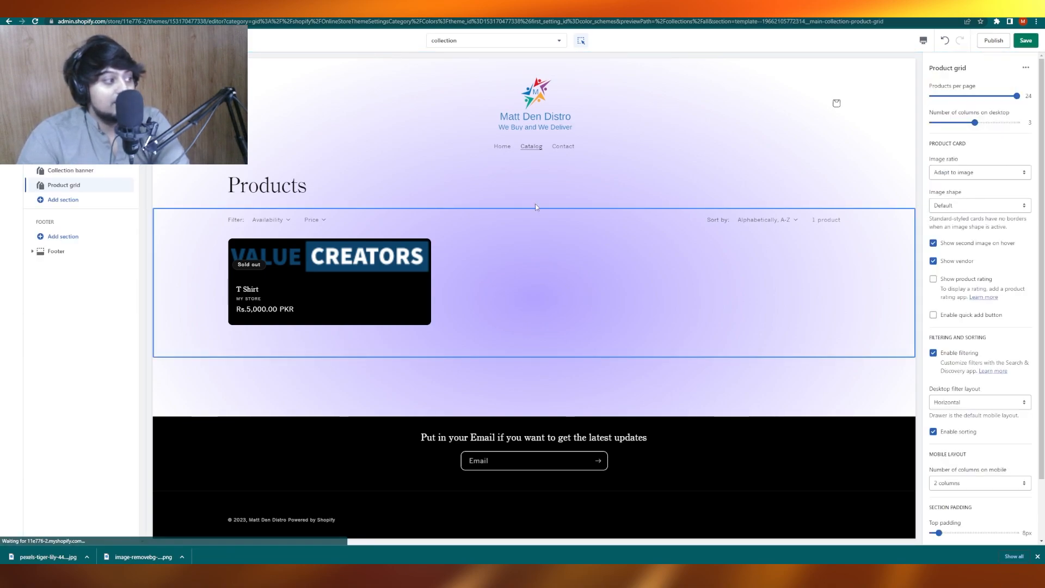
- Return the preview to the home page and set the theme's heading font to Montserrat in the typography settings
click(494, 145)
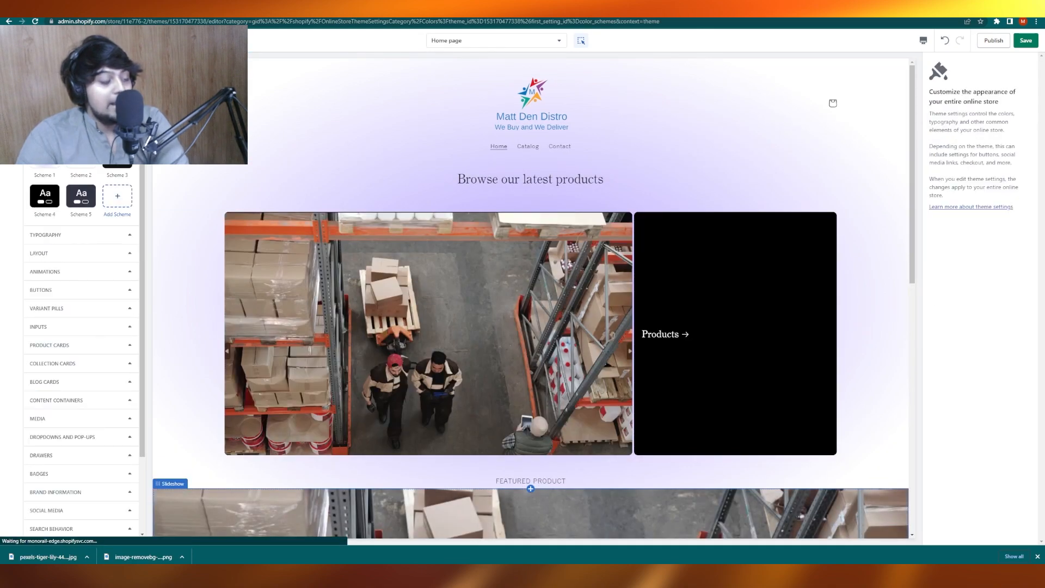
scroll(60, 190, down, 2)
click(68, 145)
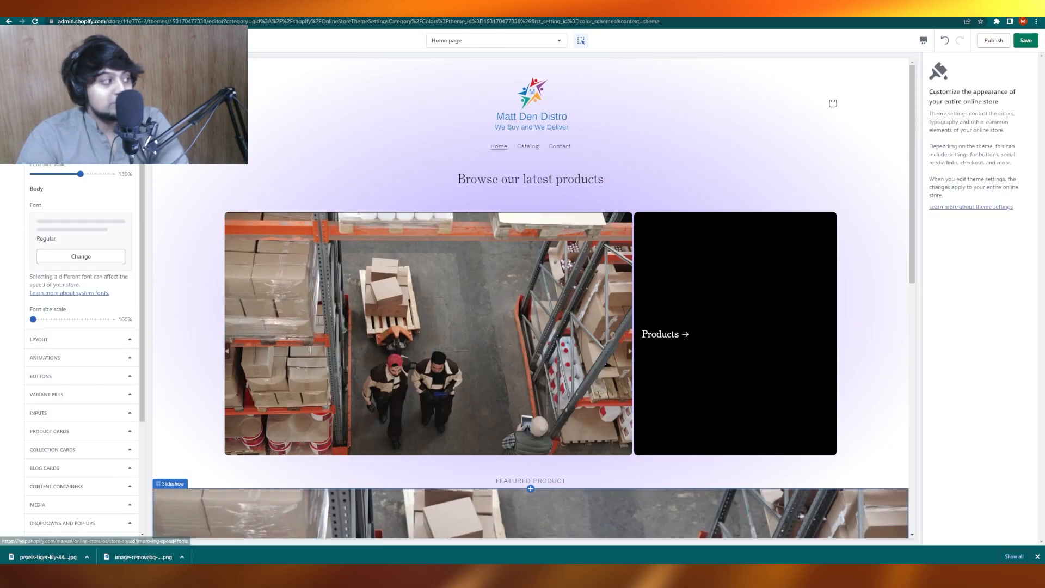
scroll(81, 238, up, 2)
click(81, 203)
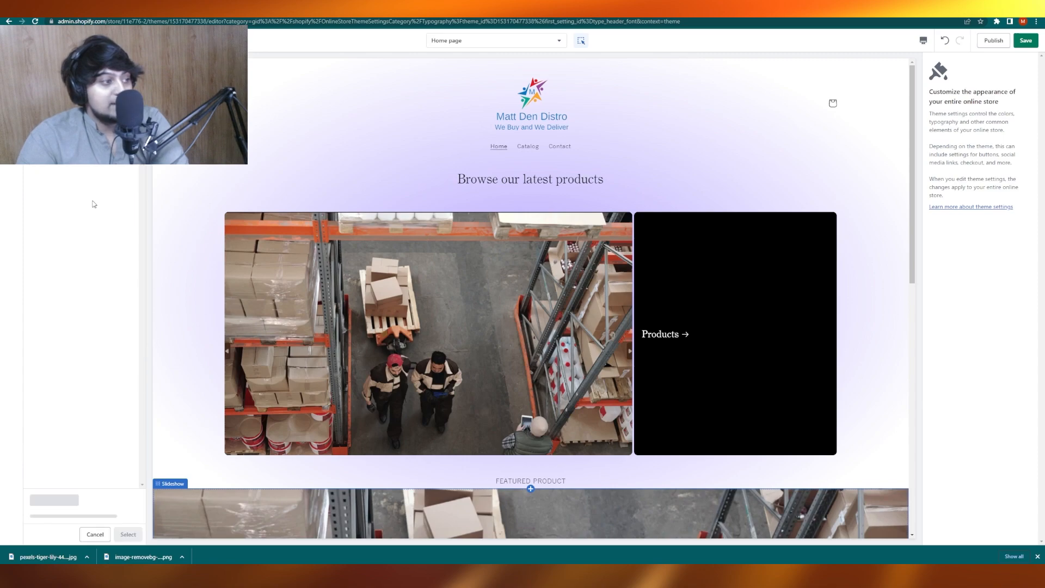
click(82, 76)
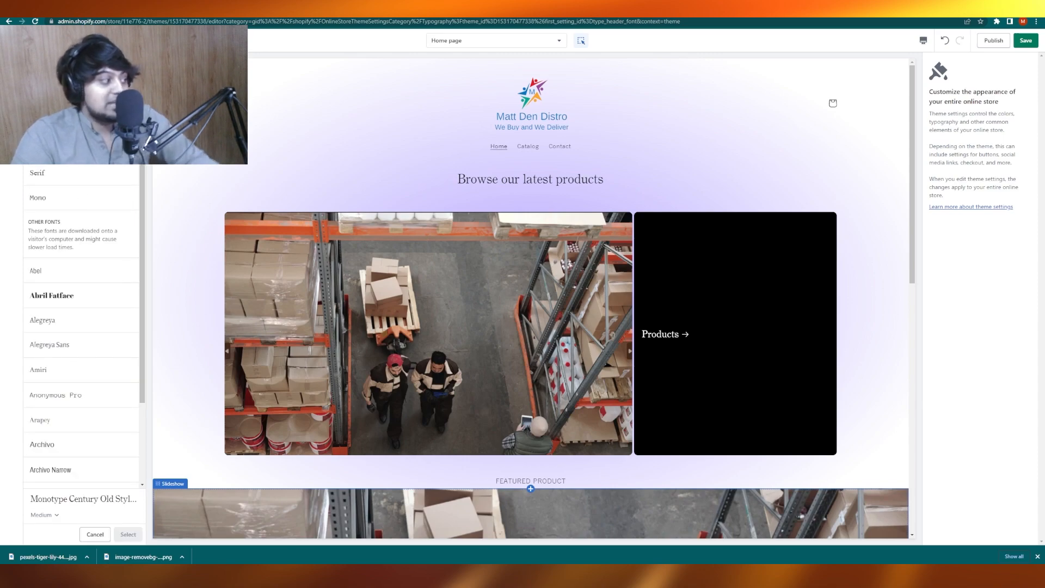
text(mono)
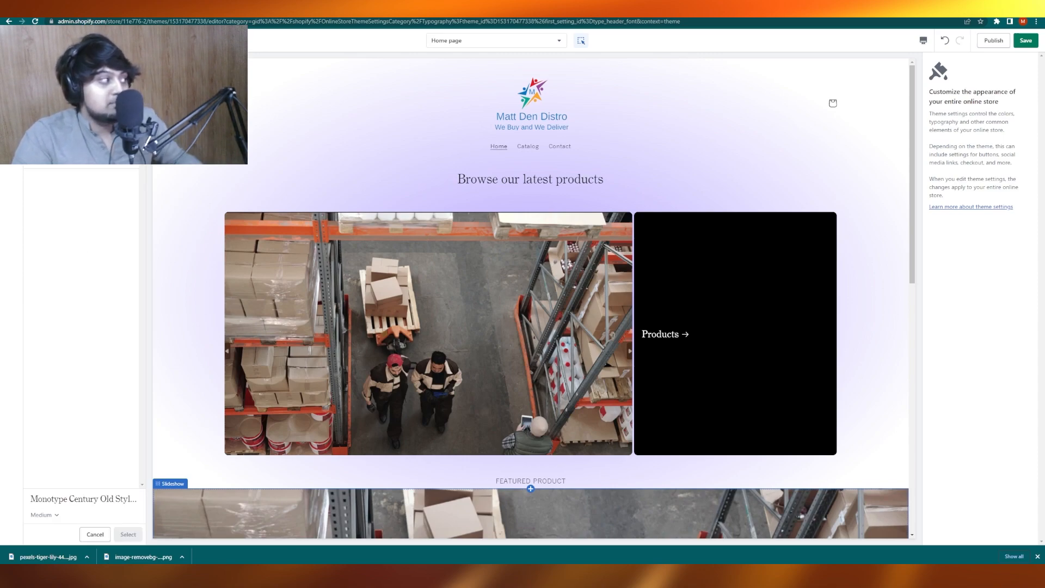
click(75, 164)
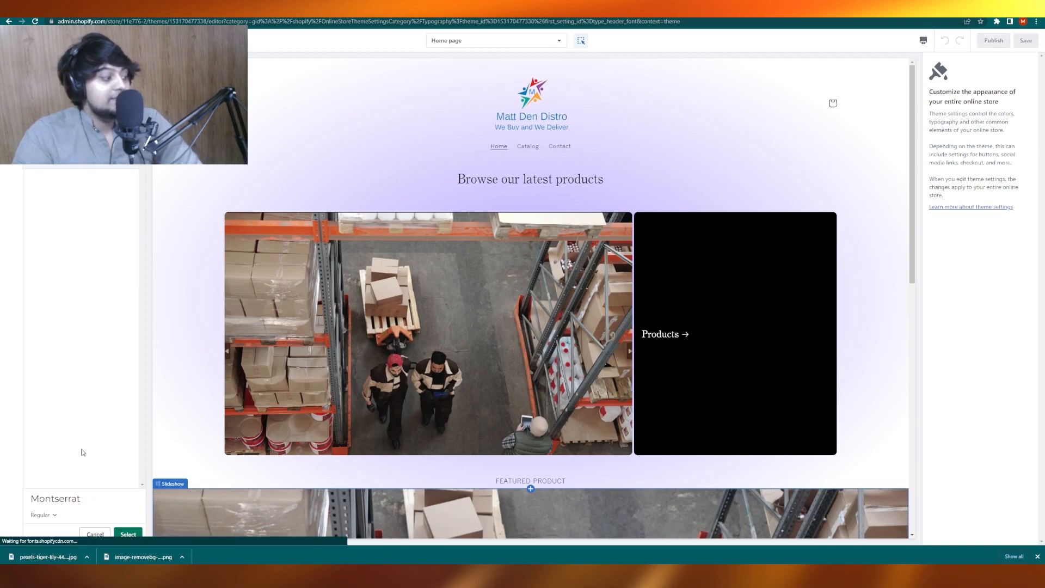
click(129, 536)
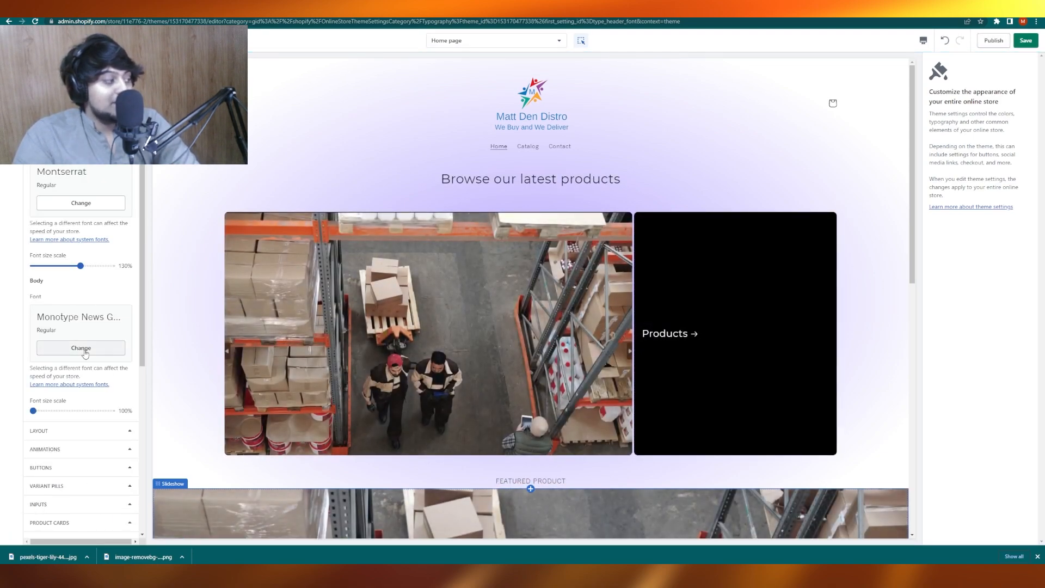
- Set the theme's body font to Abril Fatface
click(84, 351)
click(72, 295)
click(131, 534)
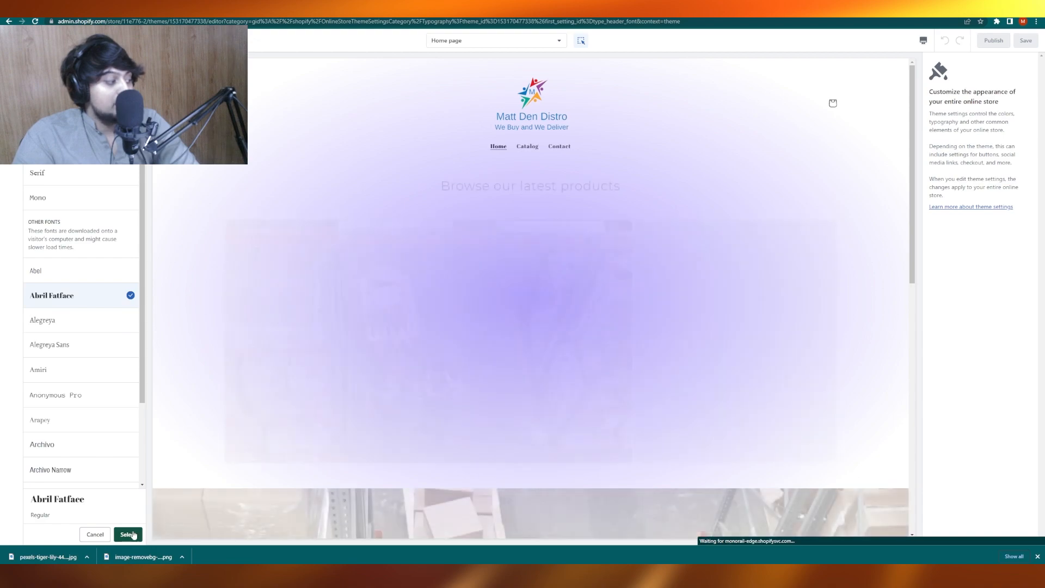
- Review the theme settings for brand information, search behavior, cart, checkout and product cards
scroll(75, 401, down, 5)
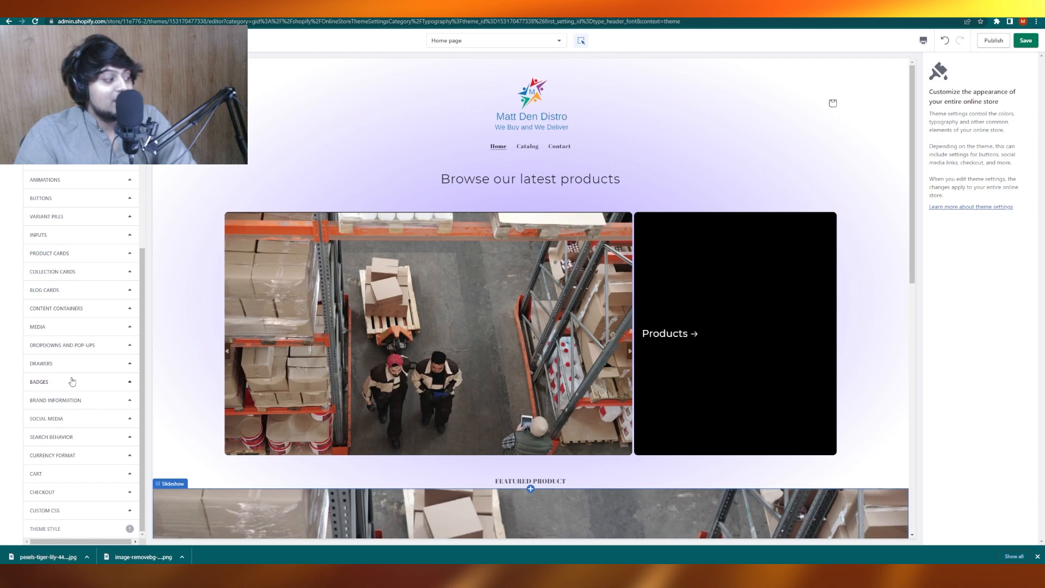
click(95, 409)
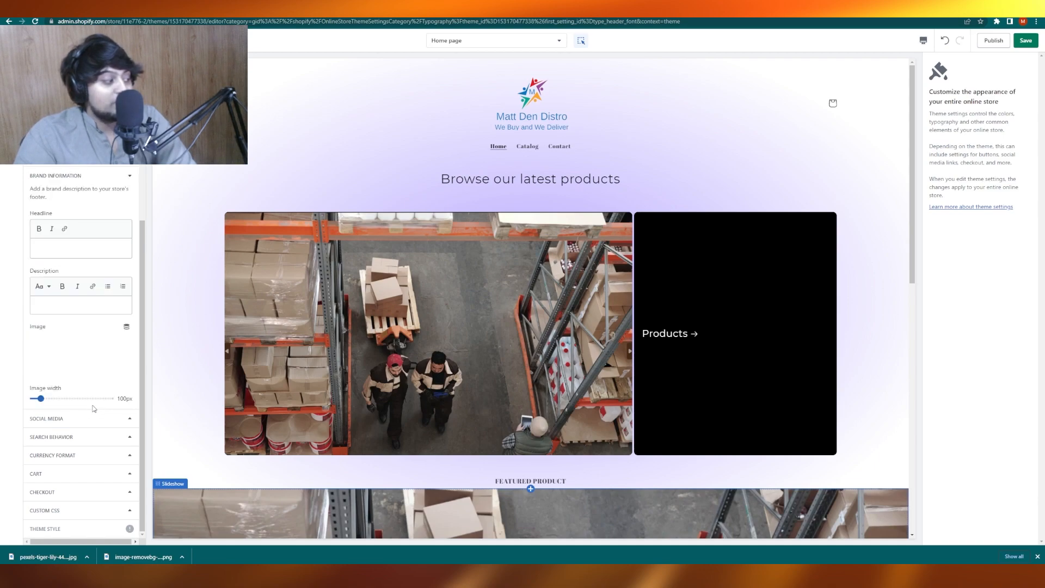
click(85, 437)
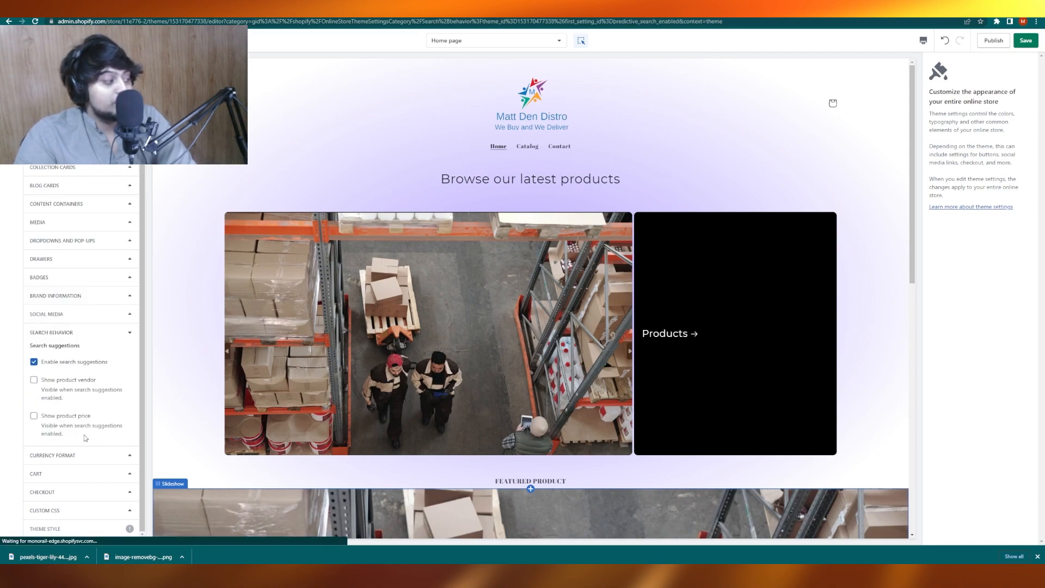
click(78, 480)
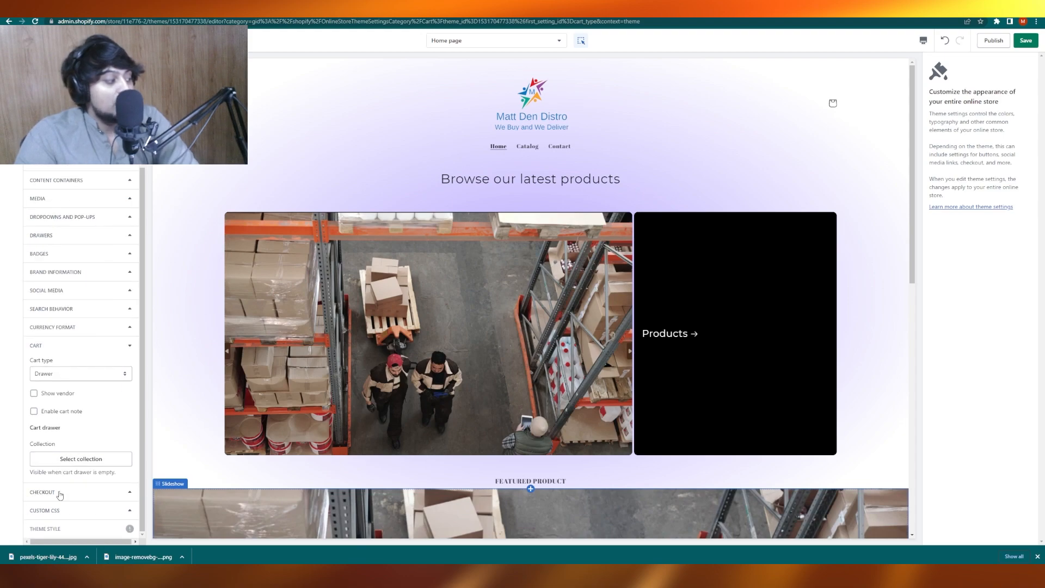
click(60, 493)
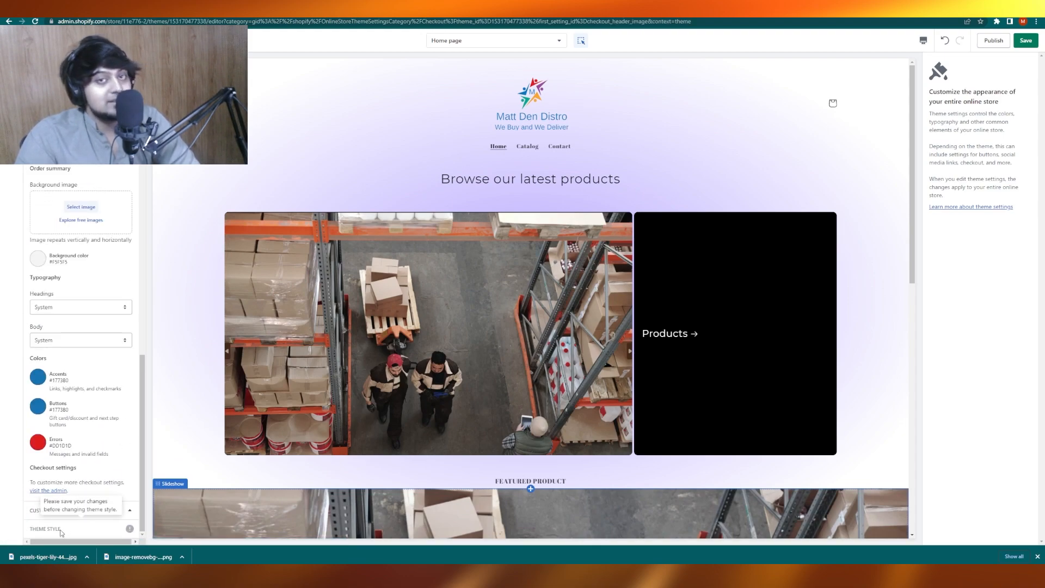
scroll(74, 490, up, 10)
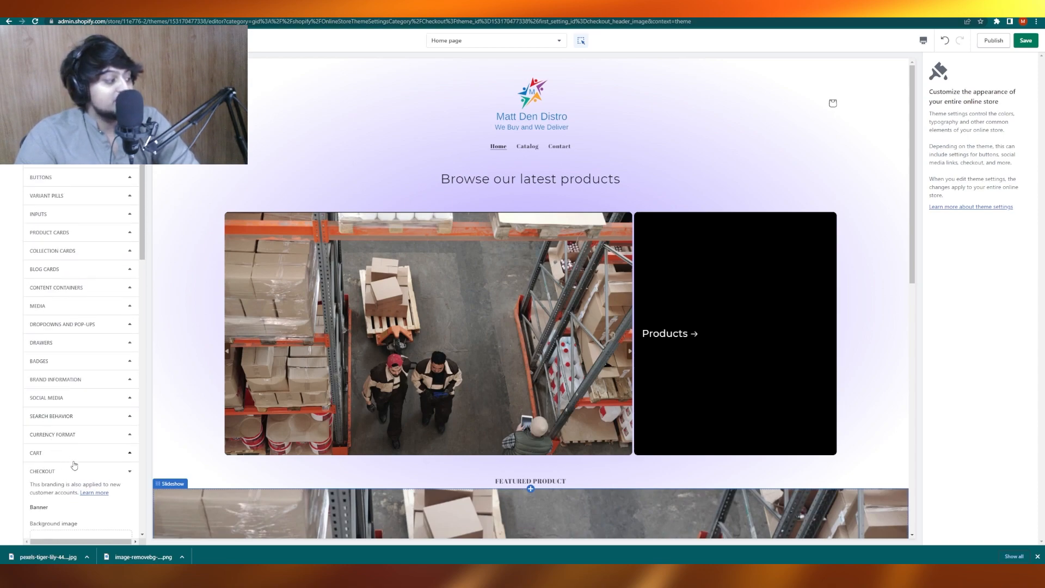
click(76, 472)
click(74, 506)
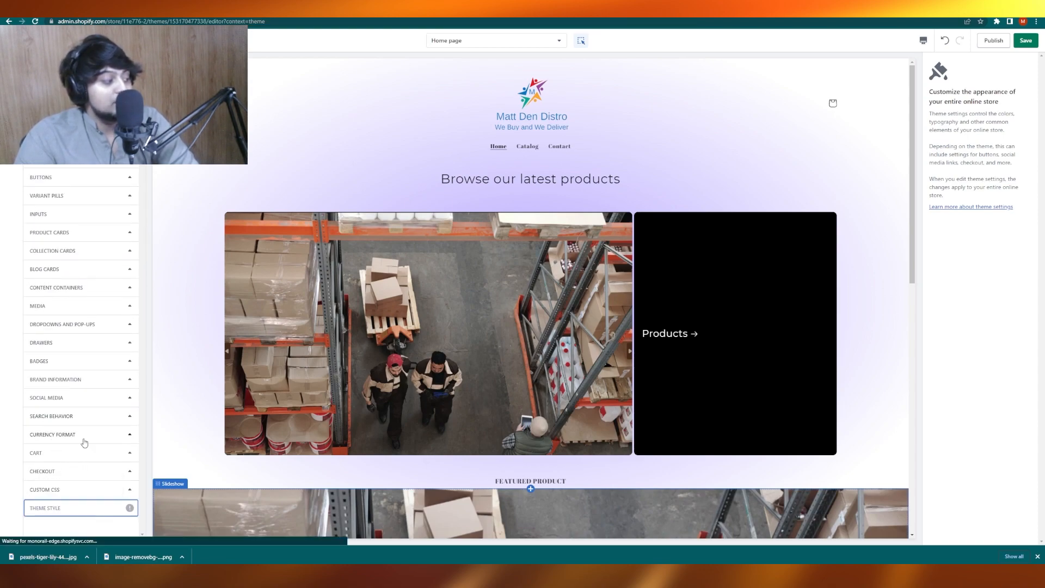
click(111, 240)
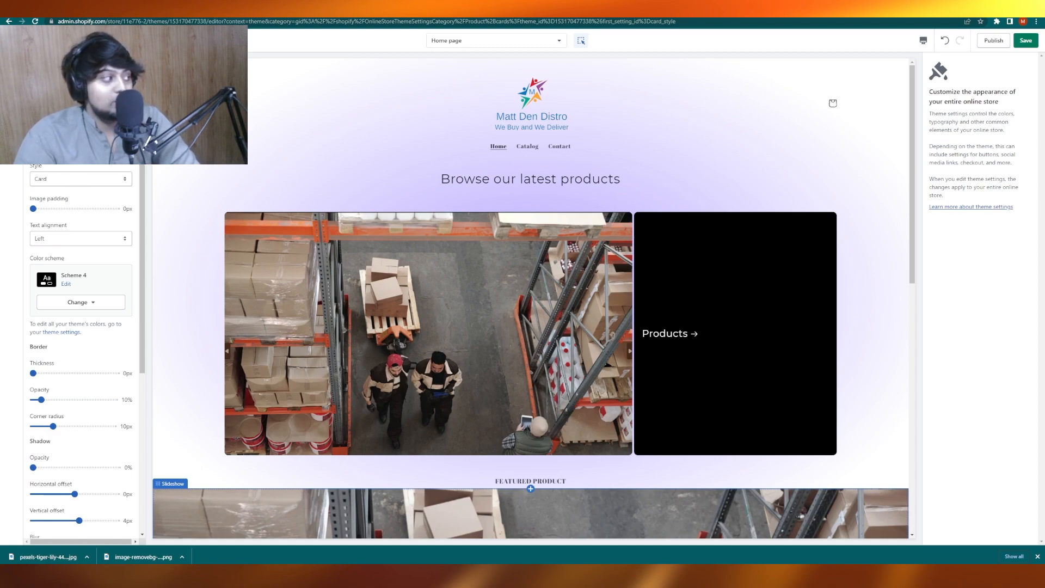
click(109, 148)
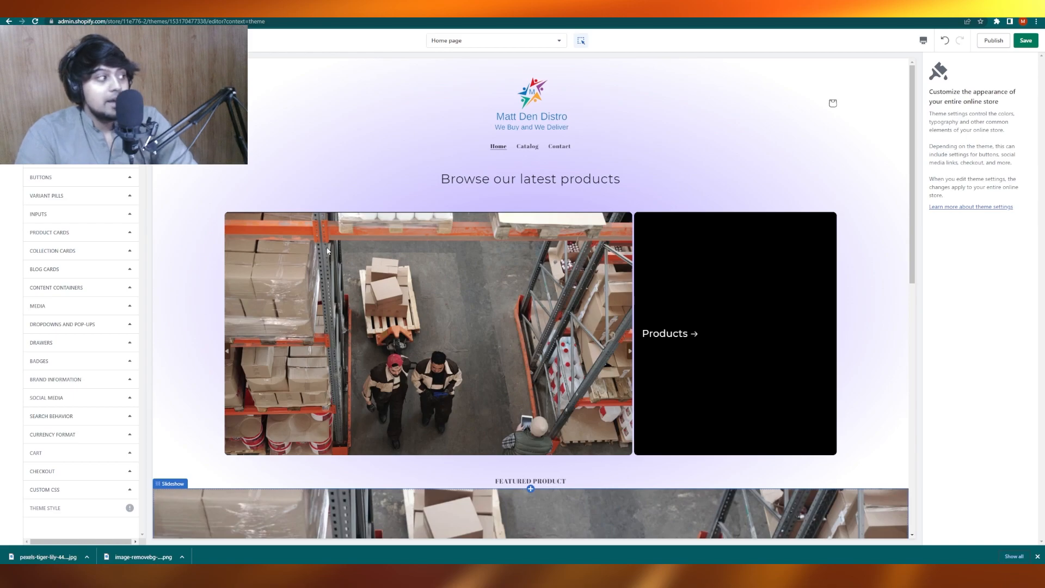
- Leave the theme editor without saving the pending changes and publish the Publisher theme in place of Dawn
click(13, 40)
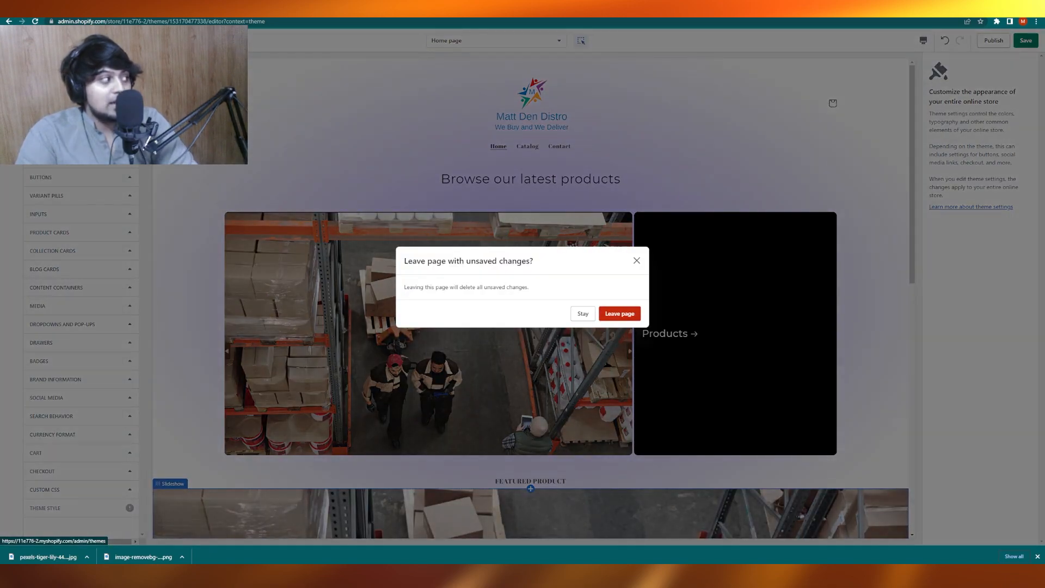
click(634, 313)
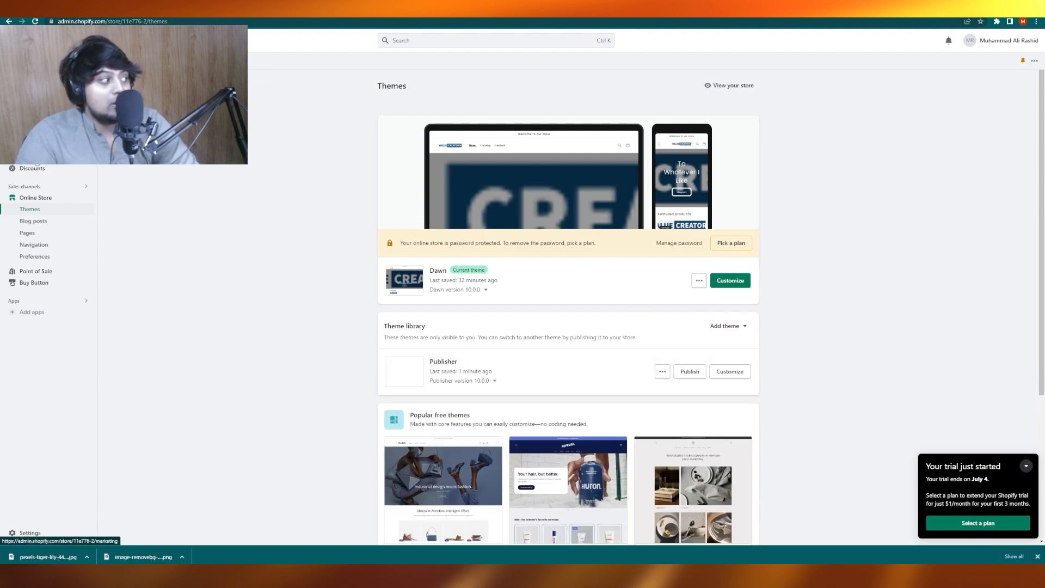
scroll(583, 336, down, 1)
scroll(582, 336, up, 1)
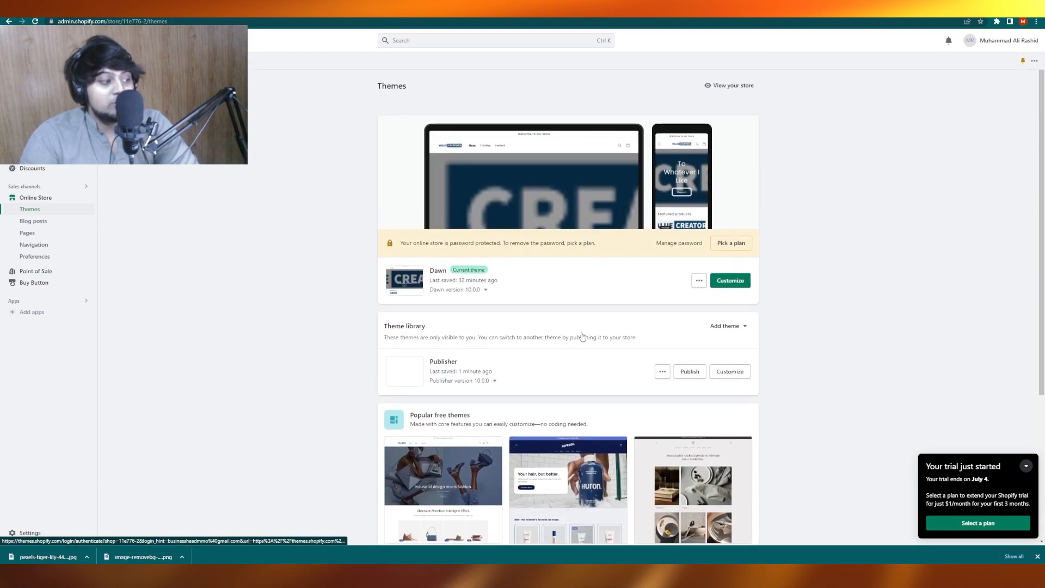
click(690, 373)
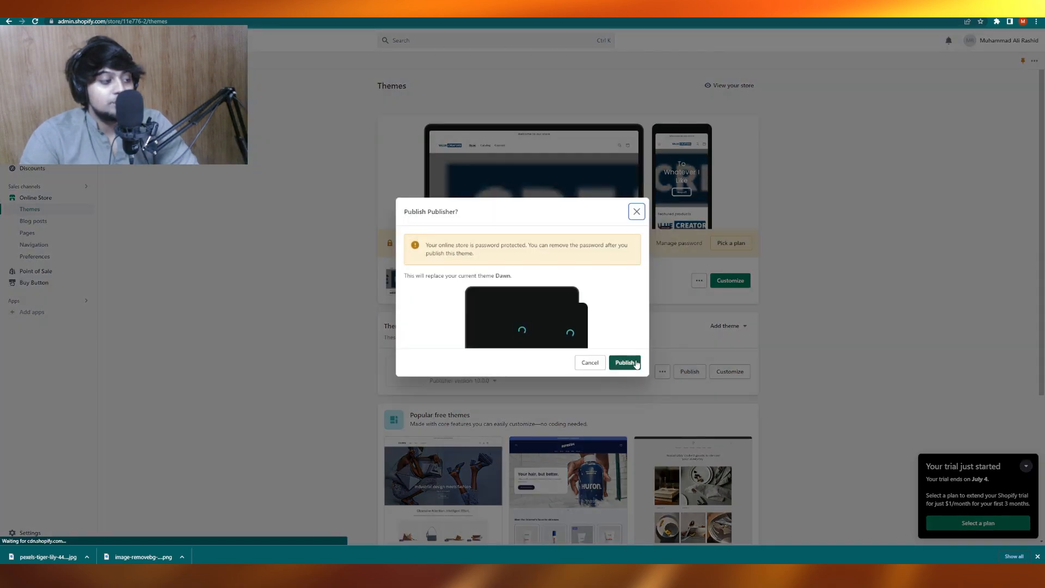
click(625, 363)
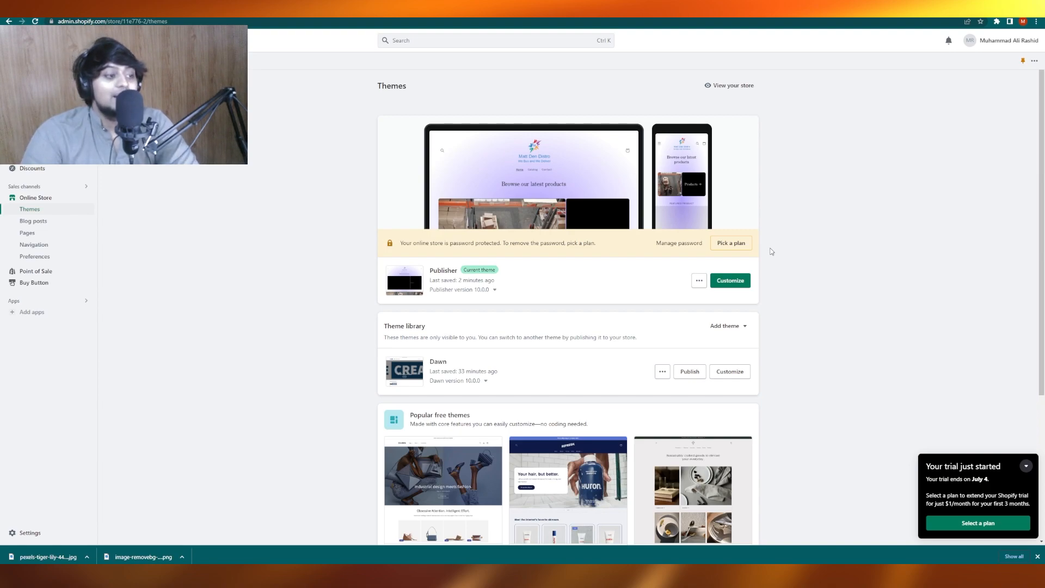
- Visit the Shopify Theme Store and filter the themes by the Jewelry and accessories industry
scroll(772, 252, down, 1)
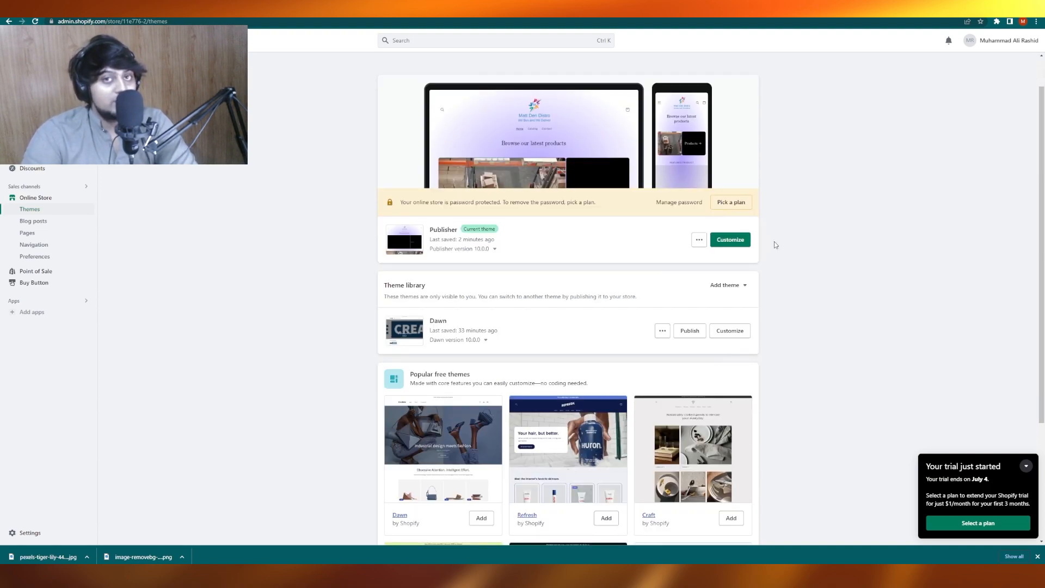
scroll(774, 245, down, 3)
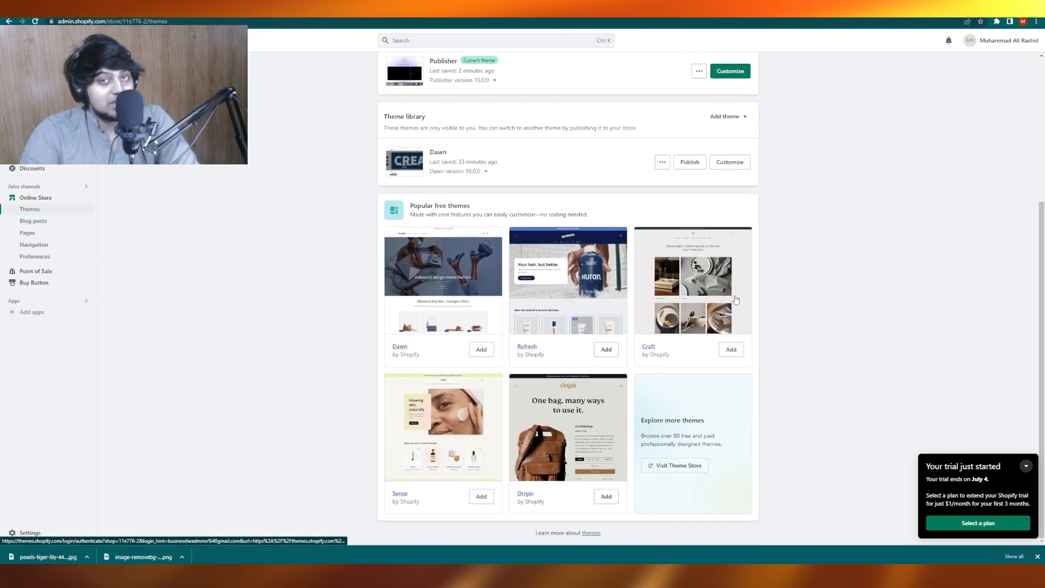
click(675, 464)
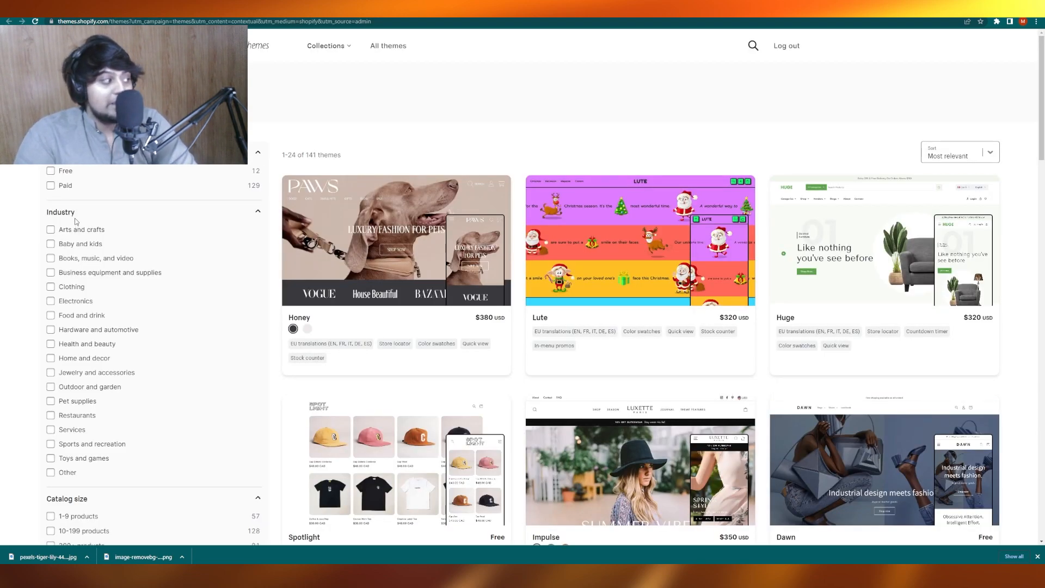
scroll(96, 295, down, 2)
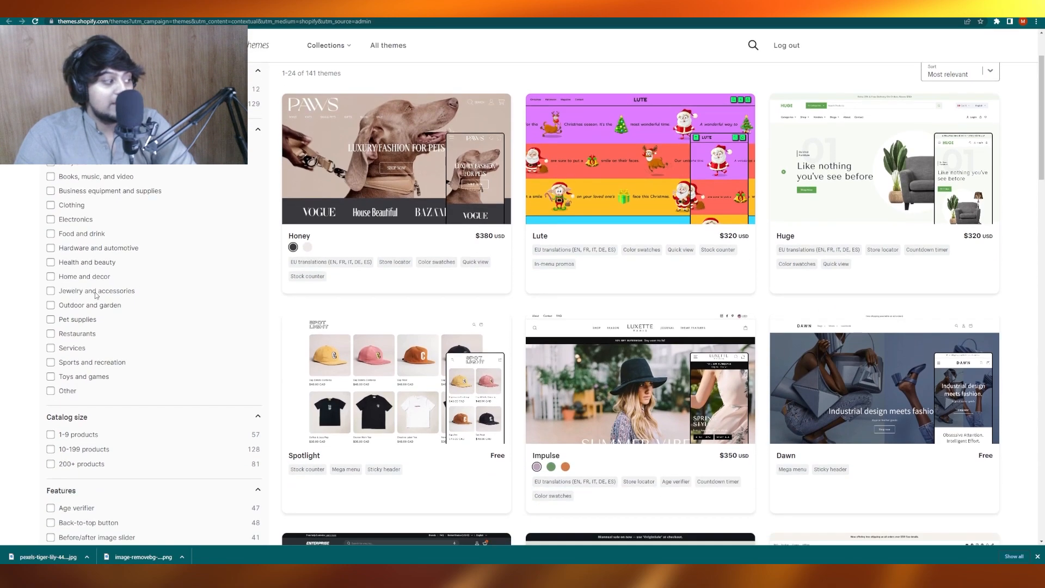
click(50, 292)
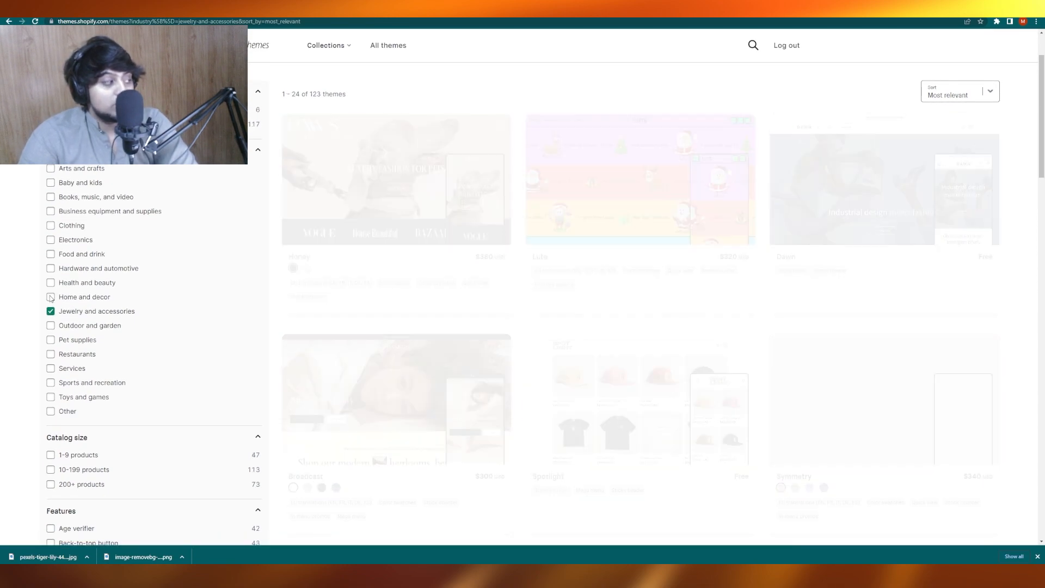
scroll(658, 225, down, 3)
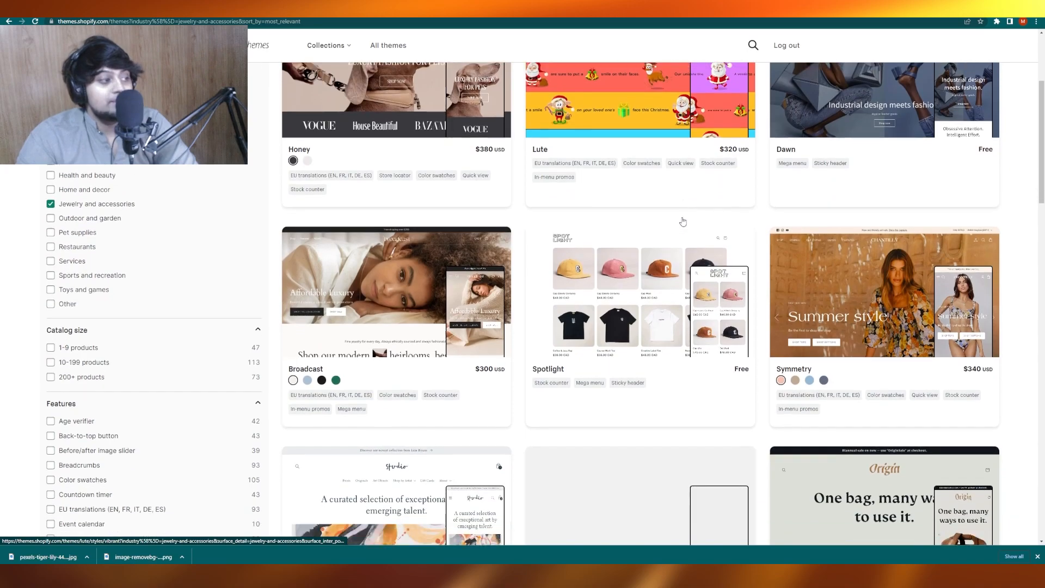
scroll(369, 300, up, 4)
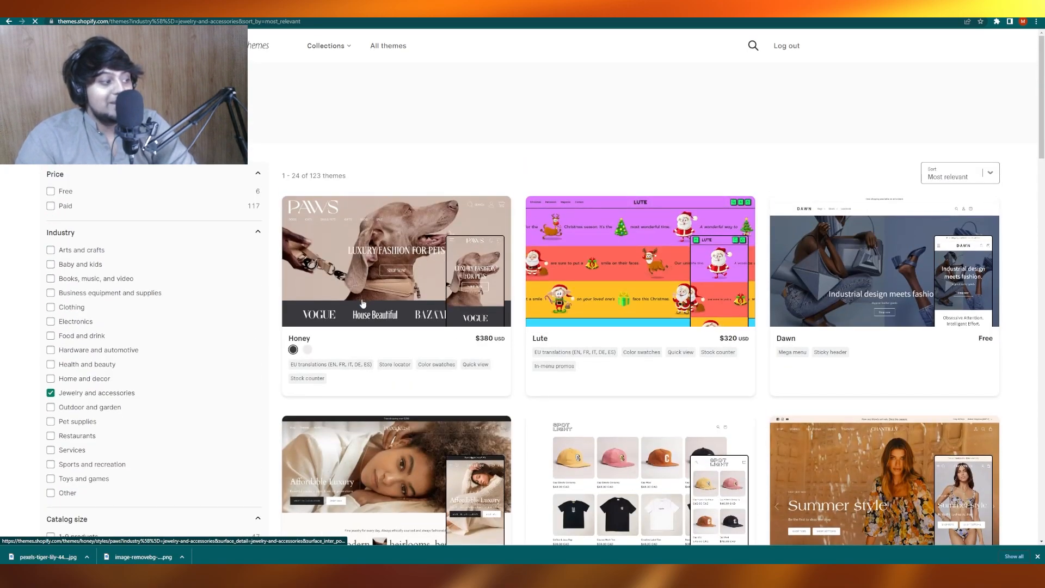
- Open the Honey theme's page and look through its features and related themes
click(364, 303)
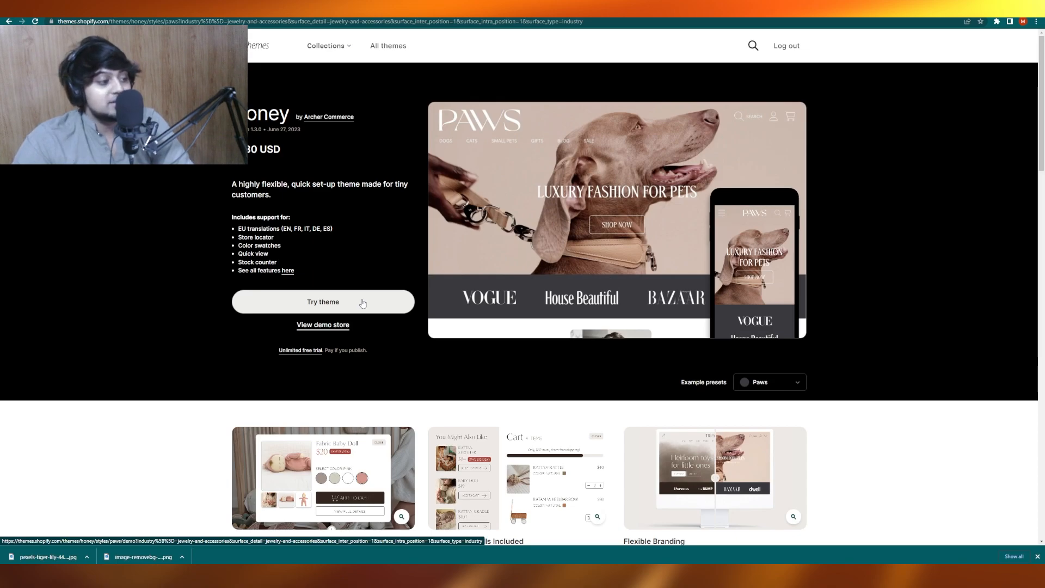
scroll(363, 303, down, 9)
scroll(363, 303, down, 18)
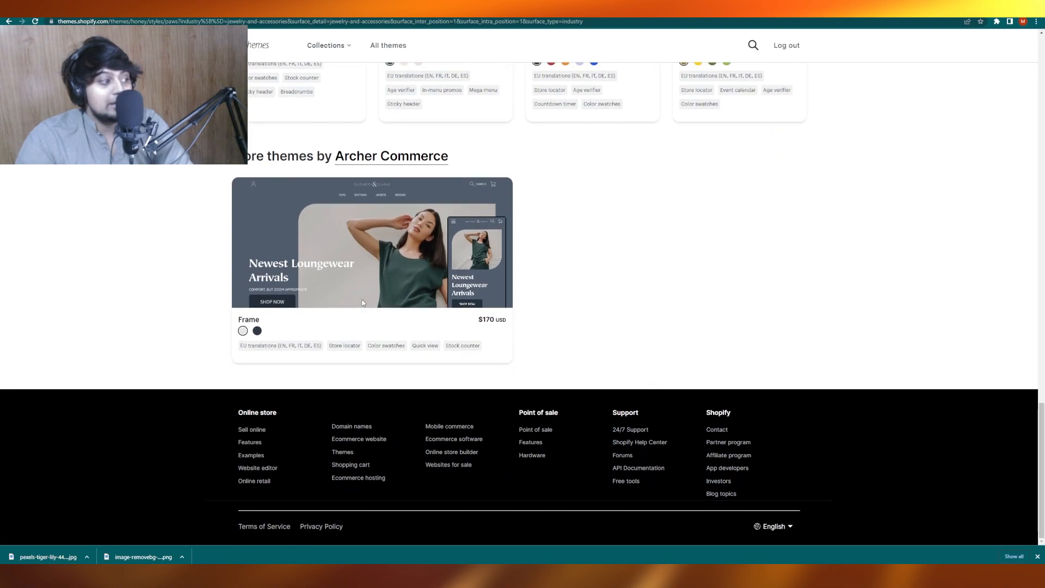
scroll(363, 303, up, 20)
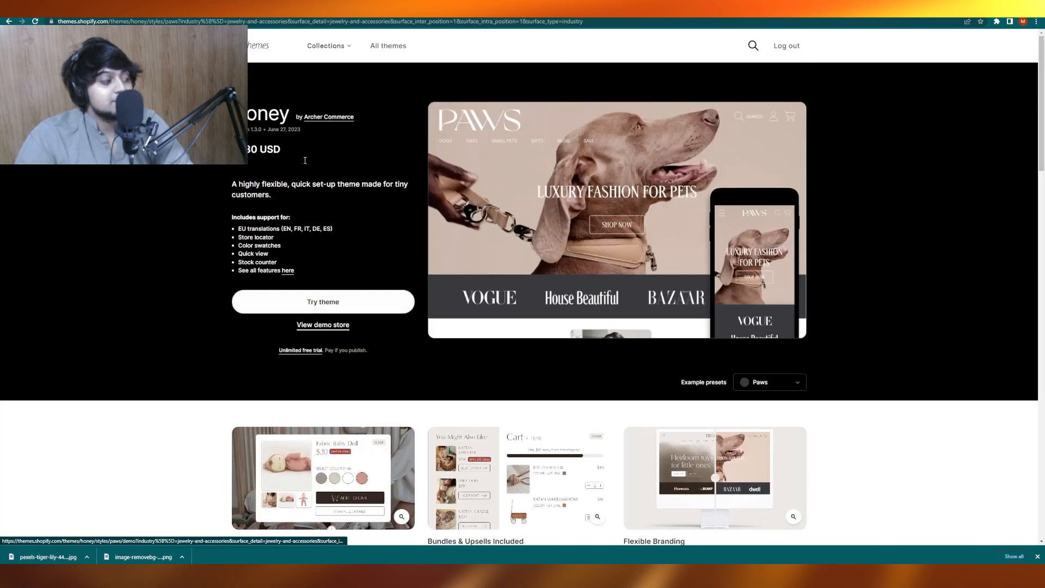
- Go back to the store admin's online store themes and open the Publisher theme for customization
click(71, 9)
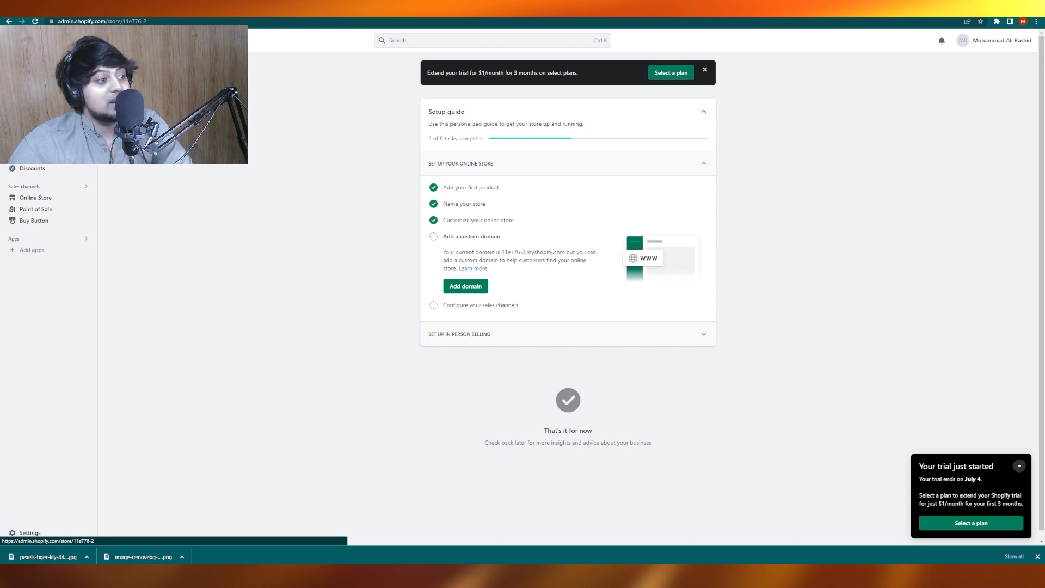
click(32, 199)
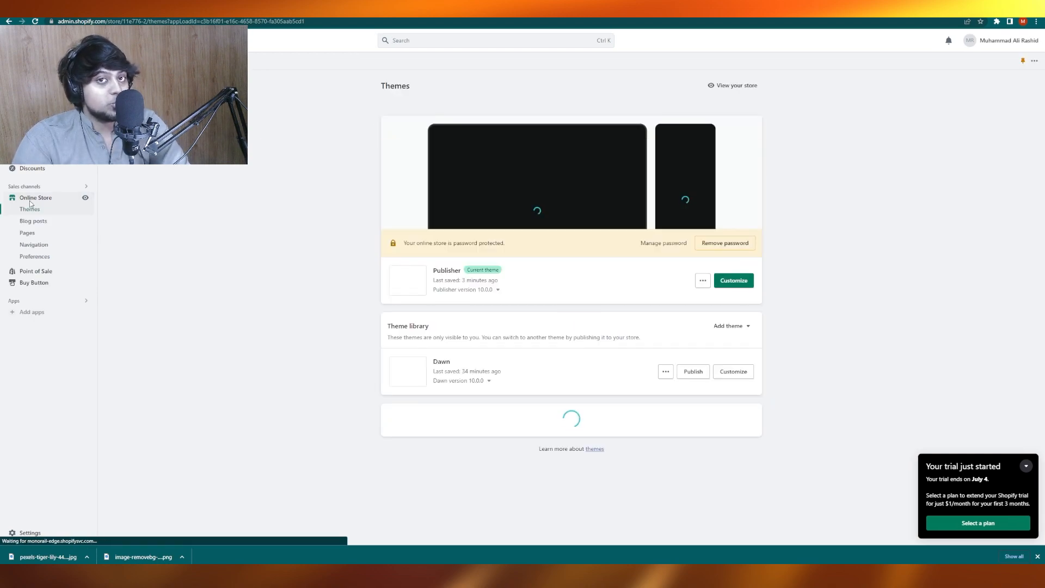
click(732, 281)
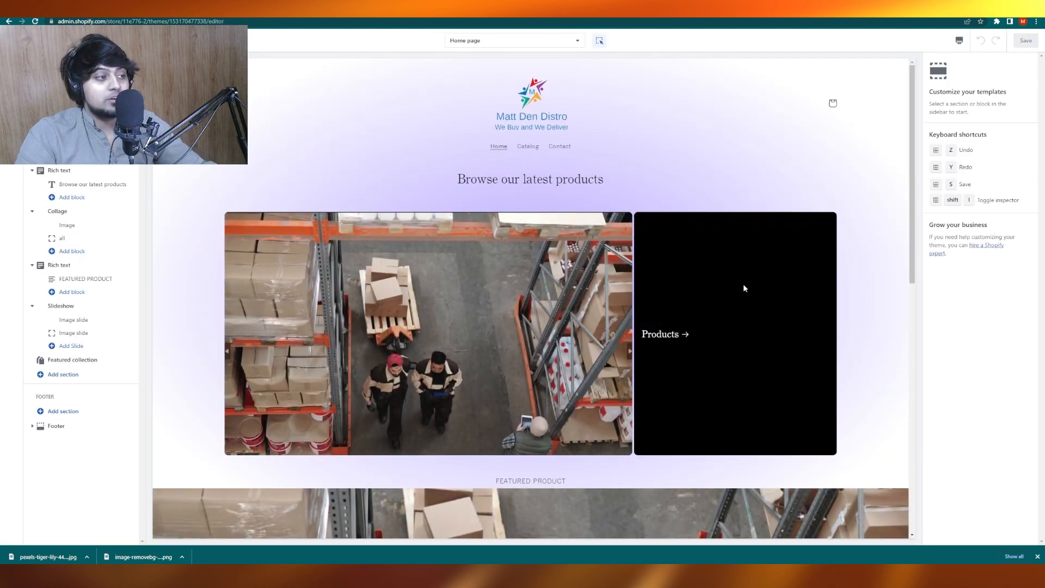
- Try removing the "Browse our latest products" heading block from the home page's rich text section and undo the removal
click(639, 128)
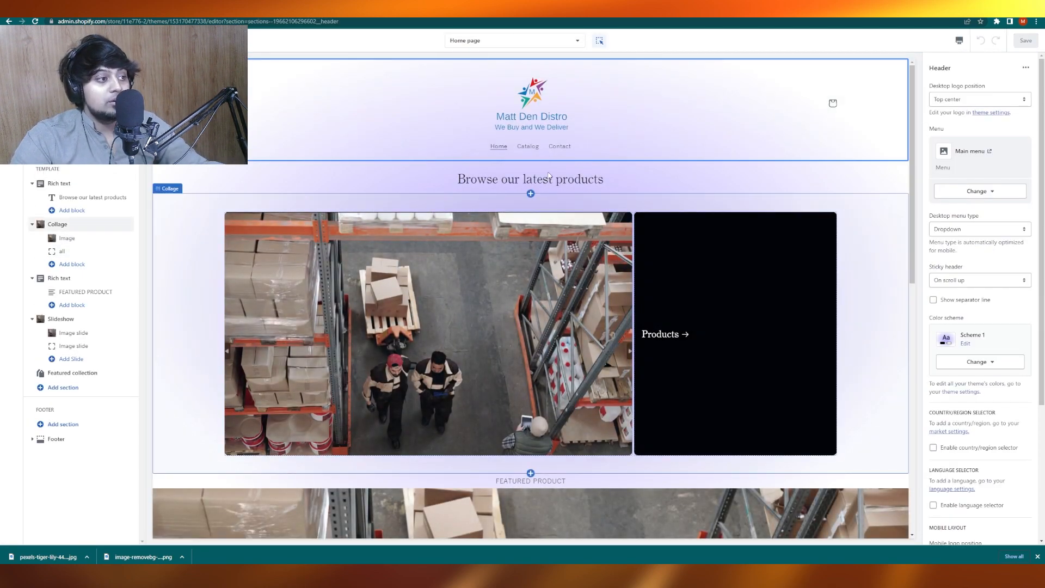
click(571, 181)
click(560, 200)
scroll(577, 163, down, 1)
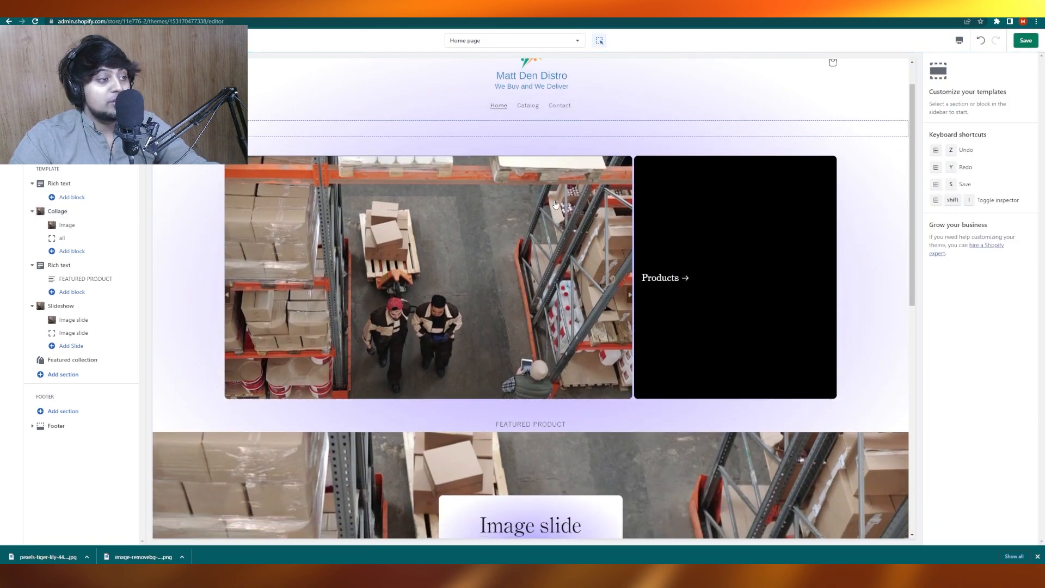
click(591, 135)
key(ctrl+z)
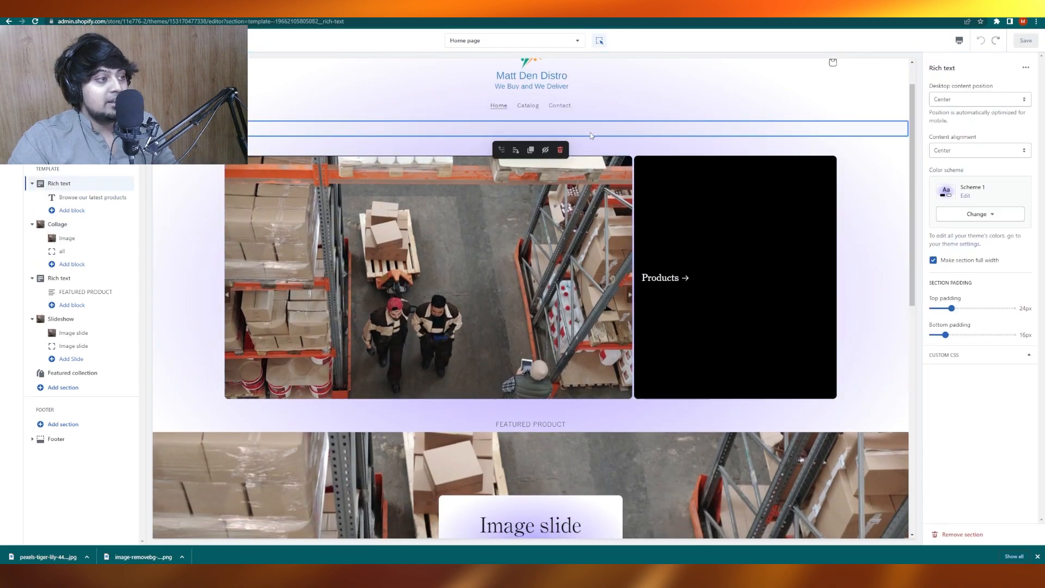
- Look through the rest of the home page, open the T Shirt product page from the featured collection, and select its title block
scroll(591, 135, down, 2)
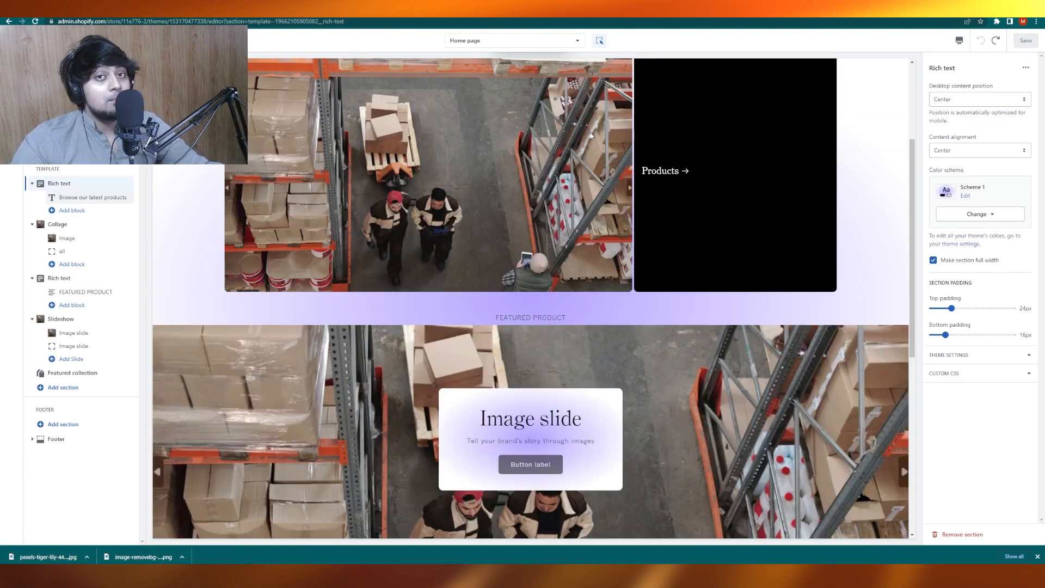
scroll(591, 135, down, 3)
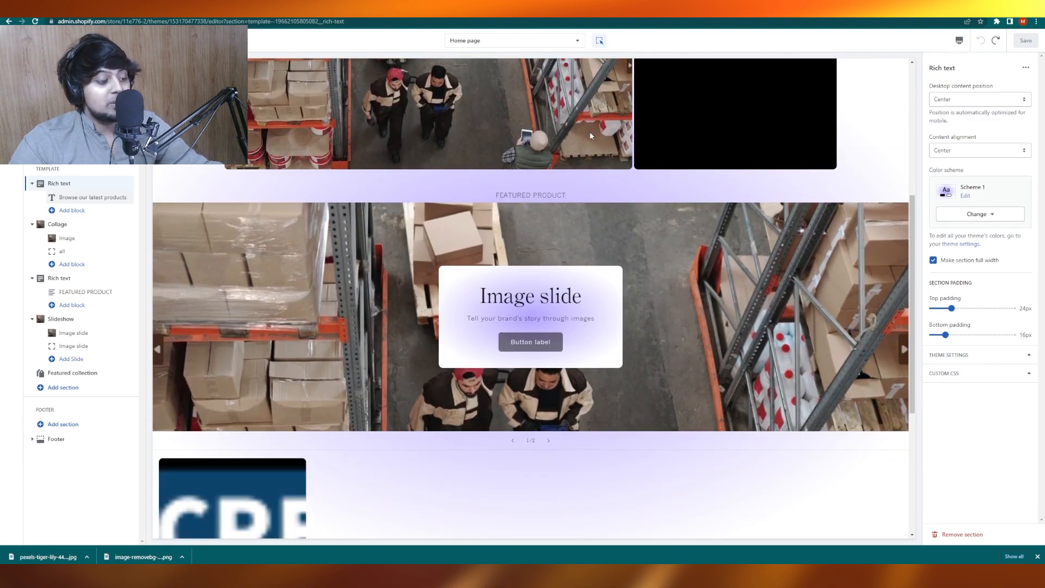
scroll(648, 280, down, 5)
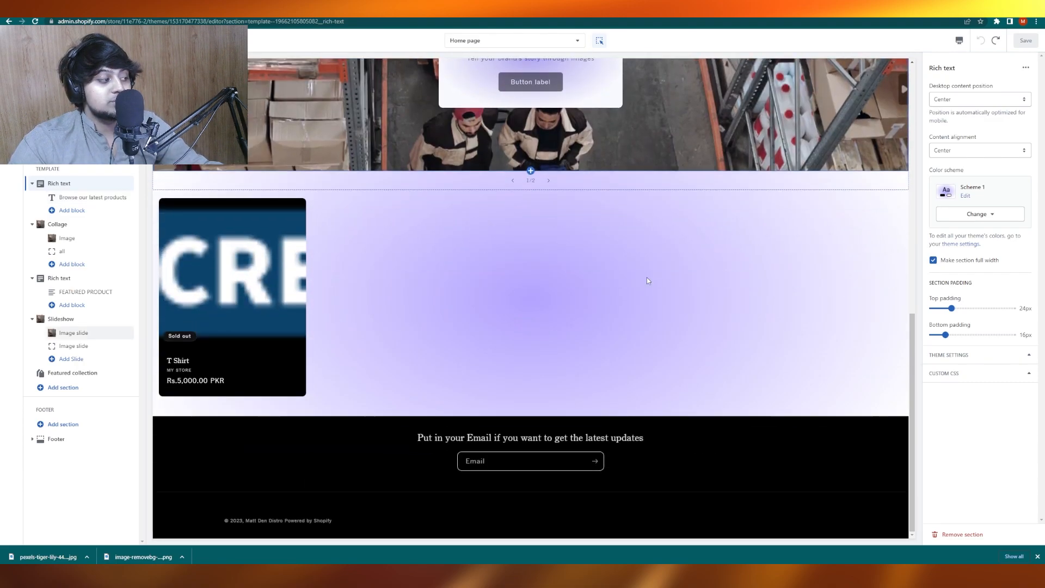
click(226, 283)
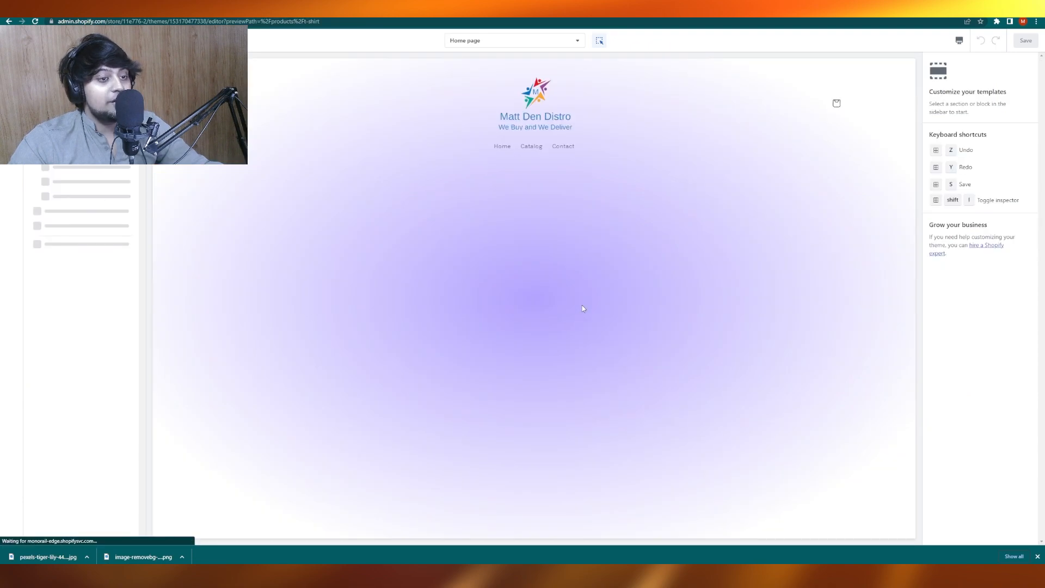
click(626, 188)
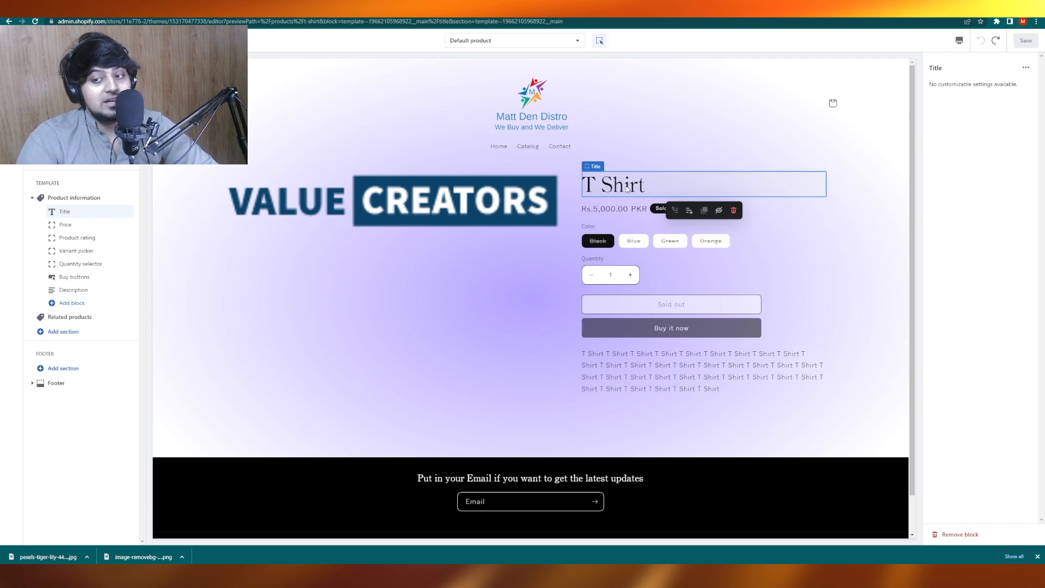